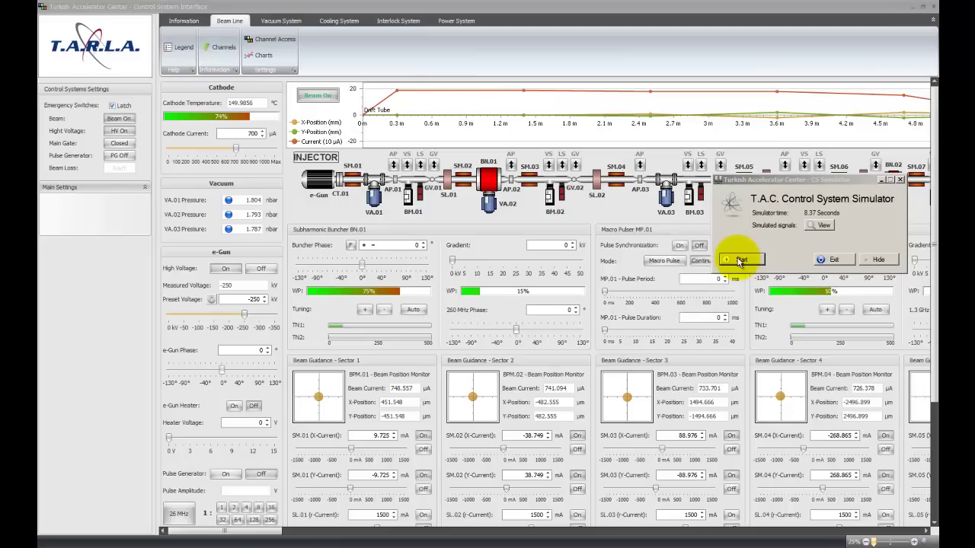
Start the control system simulation and minimize the simulator window.
click(741, 260)
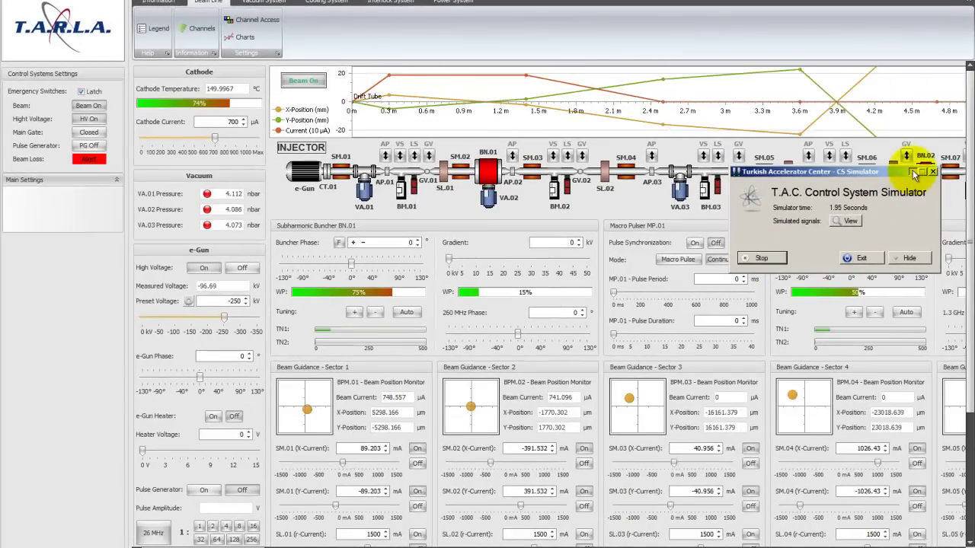
click(913, 171)
Turn on the beam profile monitor cameras BM.01, BM.02, BM.03 and BM.04.
drag(965, 162, 962, 309)
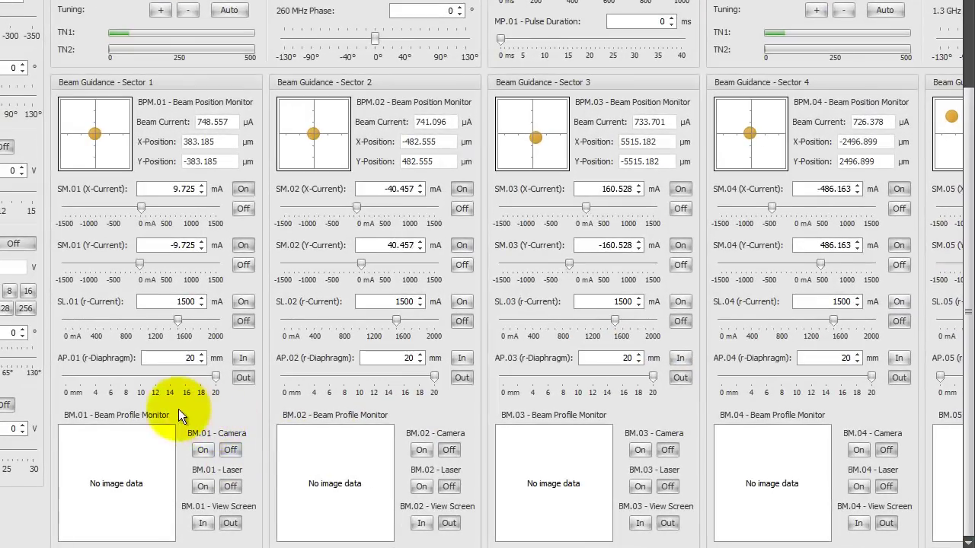
click(202, 450)
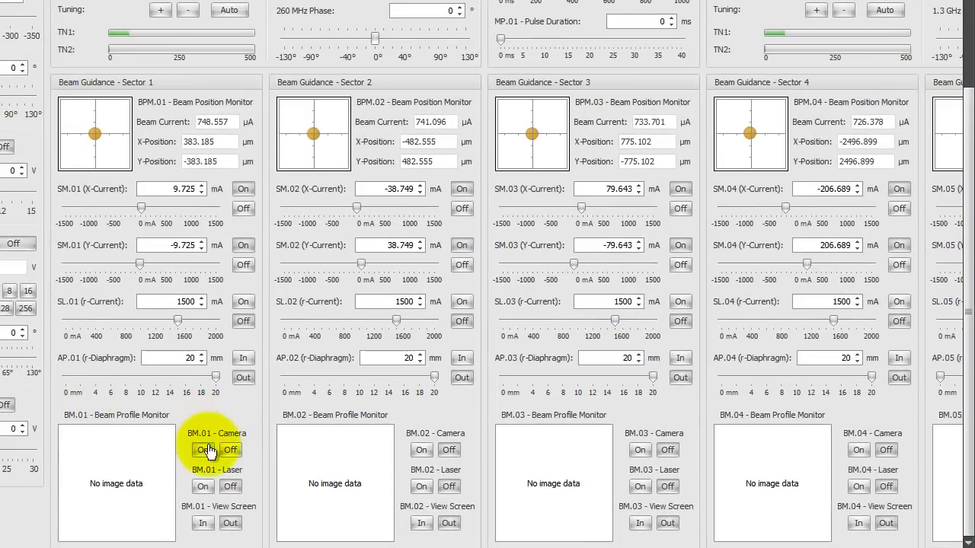
click(421, 450)
click(639, 450)
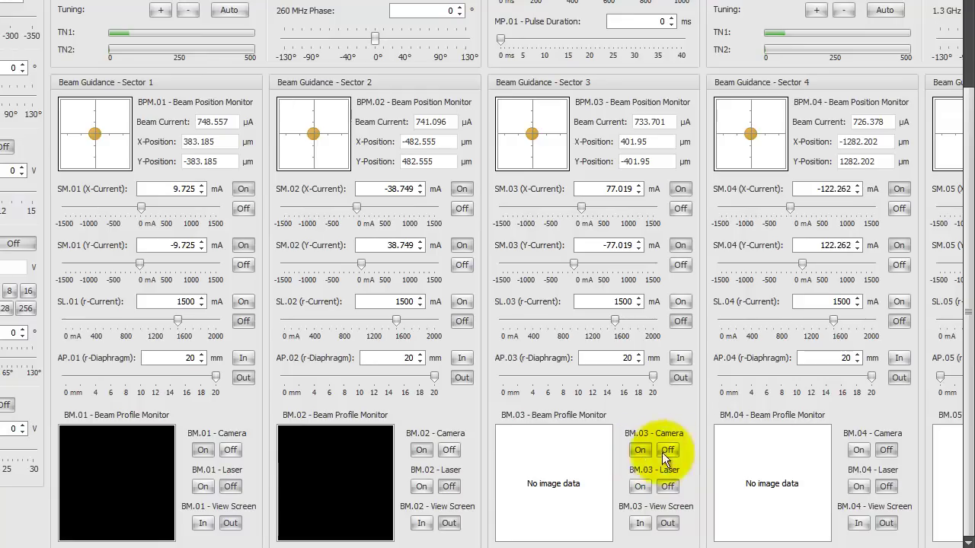
click(858, 451)
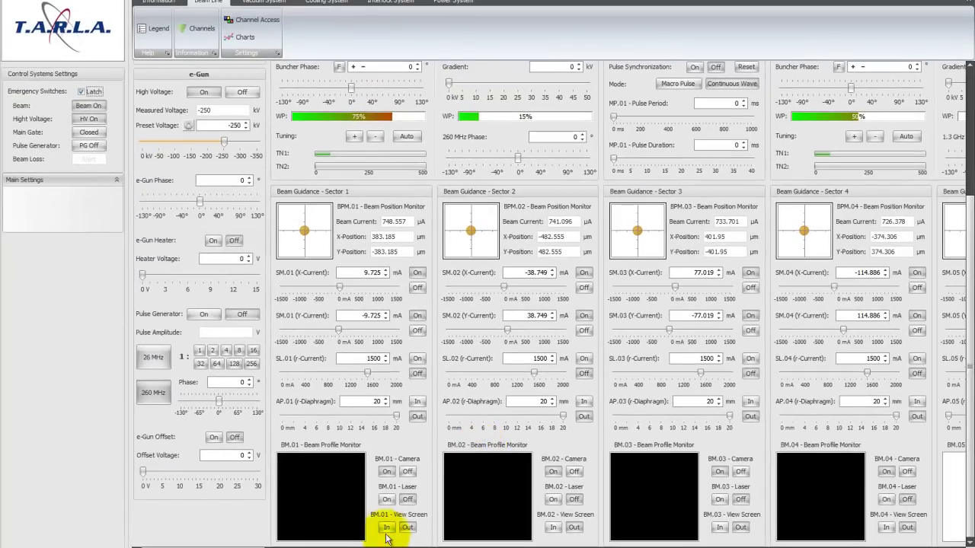
Move the view screens of beam profile monitors BM.01 to BM.04 into the beam.
click(386, 531)
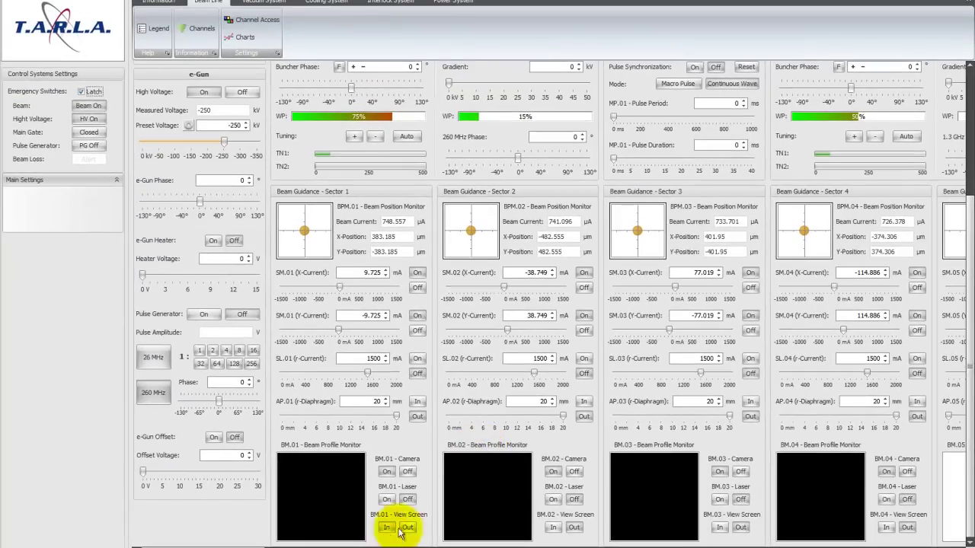
click(720, 528)
click(886, 527)
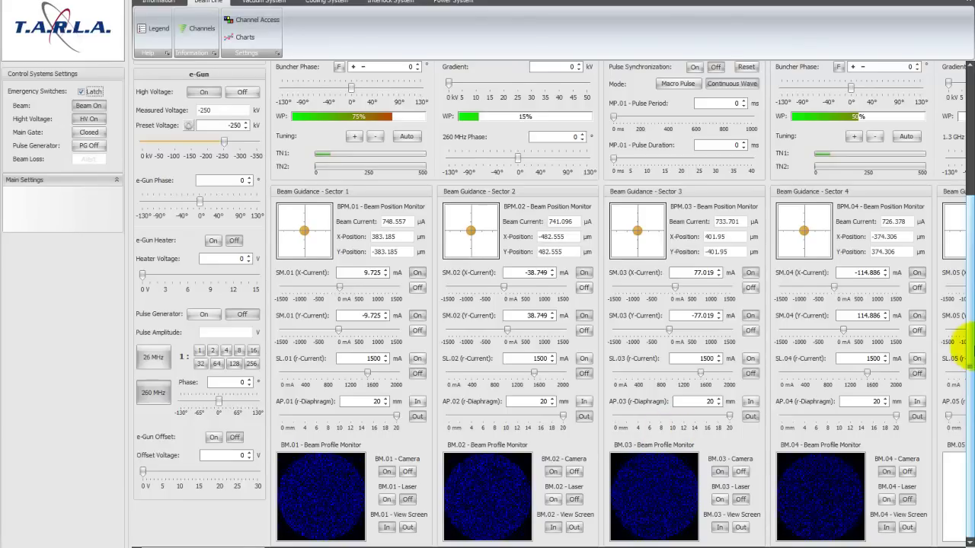
Adjust the SM.01 X-Current in Beam Guidance Sector 1 to 9 mA.
drag(961, 381, 967, 206)
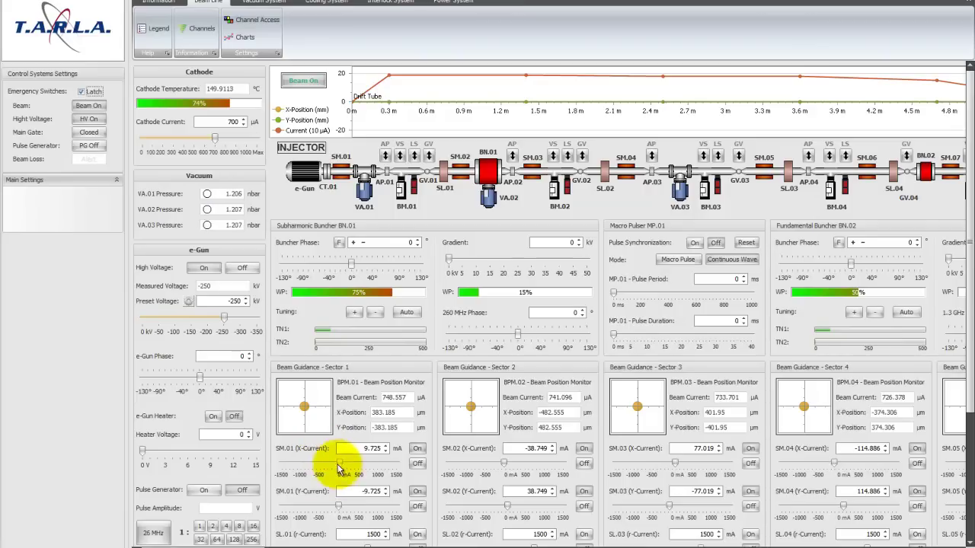
drag(339, 463, 352, 464)
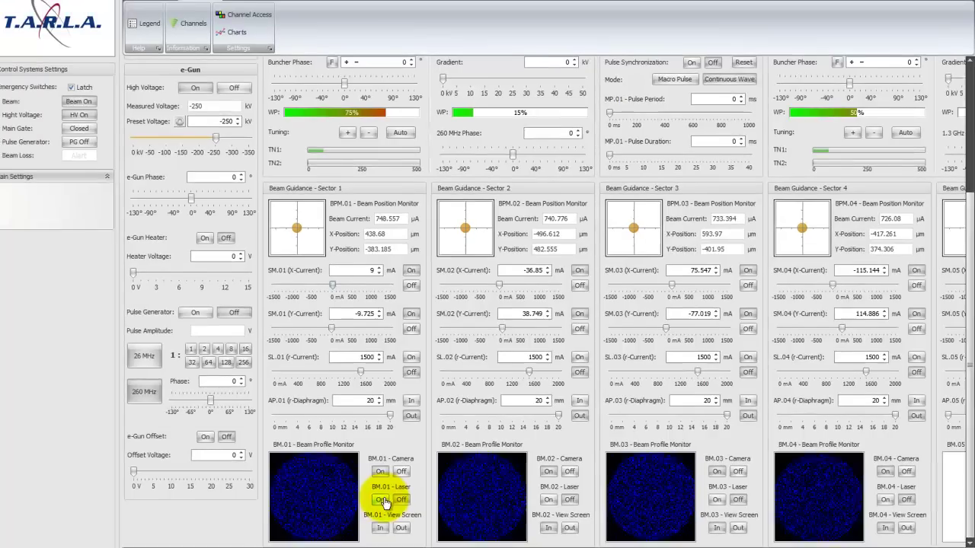
Switch the BM.01 laser on to check its spot on the beam profile image and turn it off again.
click(380, 499)
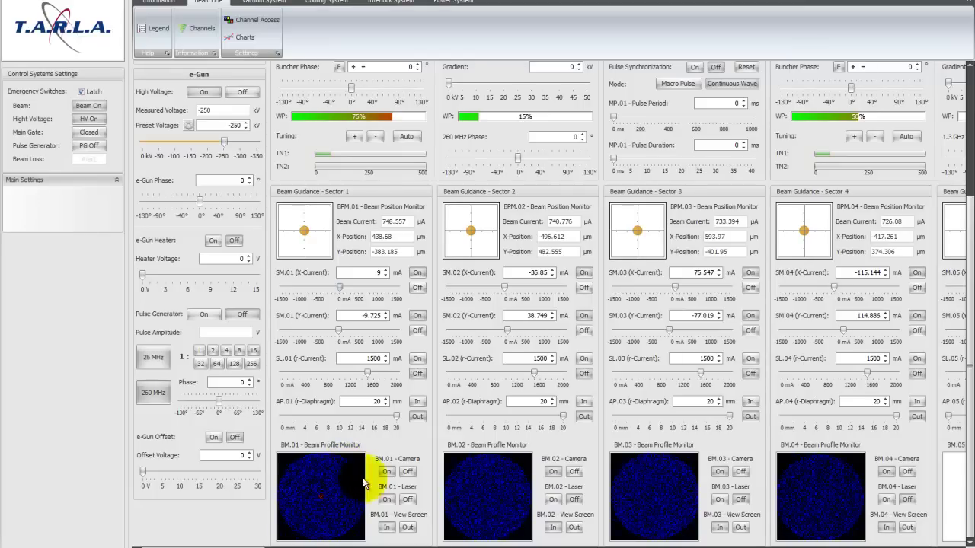
click(409, 500)
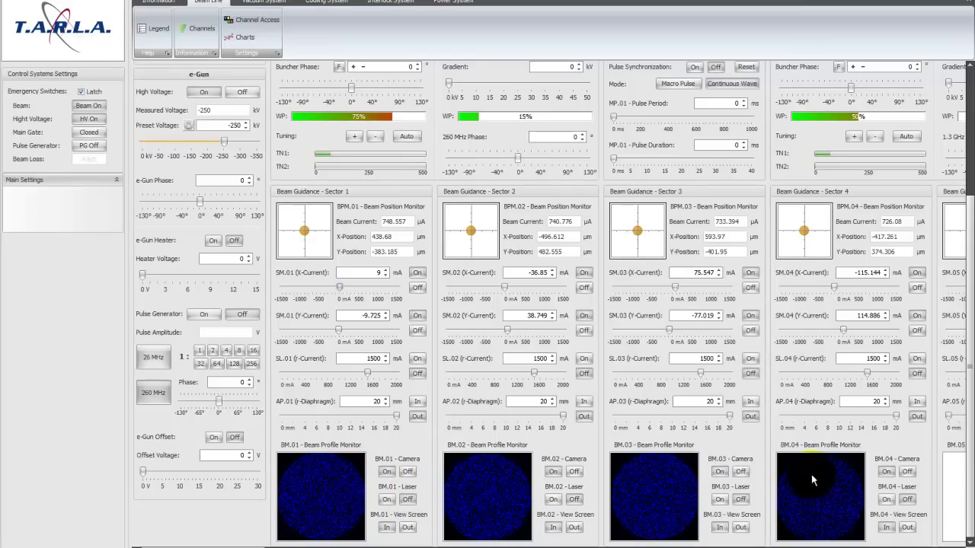
Insert the AP.01 diaphragm, and switch on the SL.01 solenoid with its r-Current set to 5500 mA.
click(418, 404)
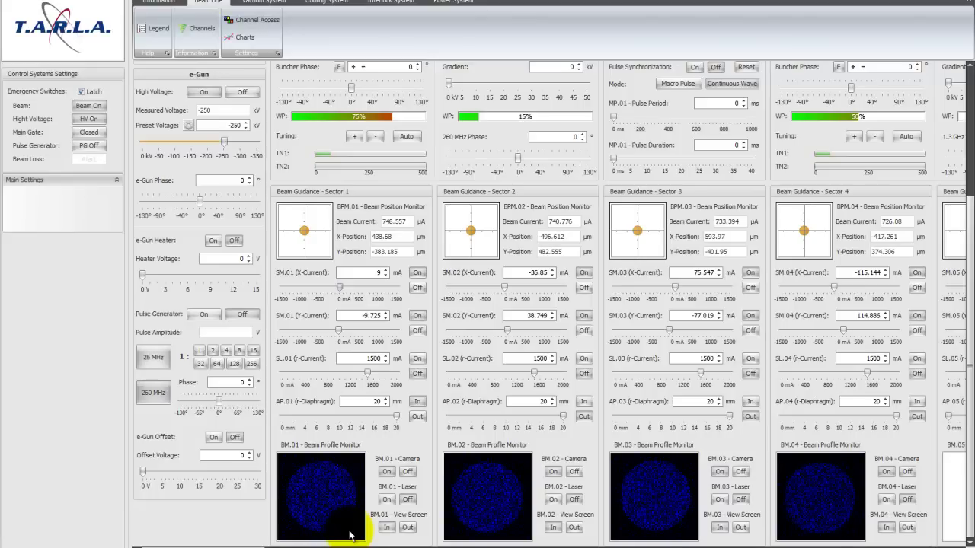
click(364, 358)
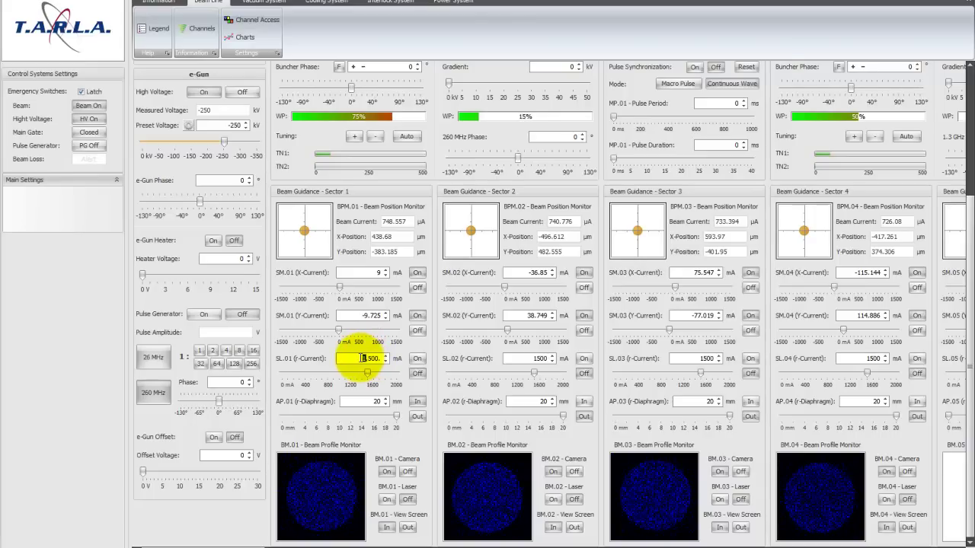
click(417, 360)
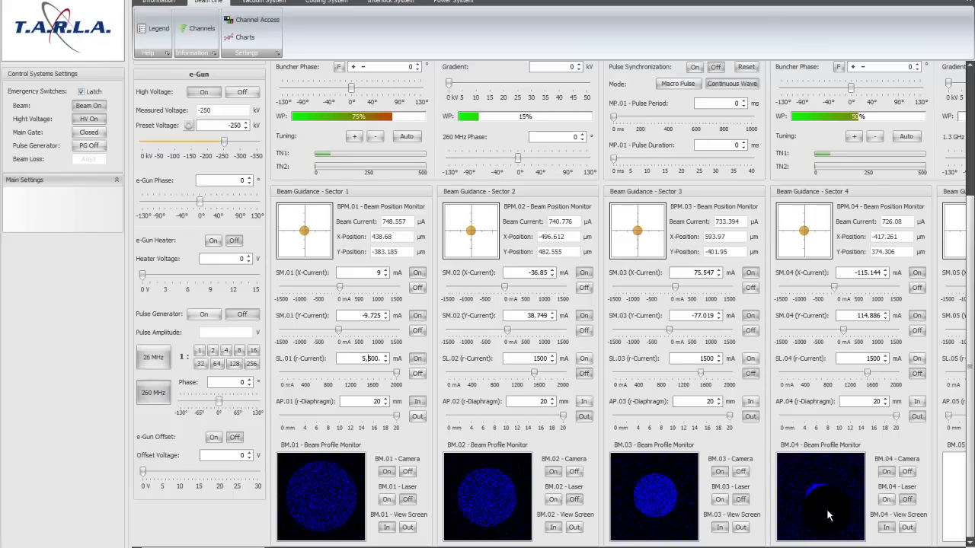
Set the SM.01 X-Current in Sector 1 to 10 mA.
click(342, 288)
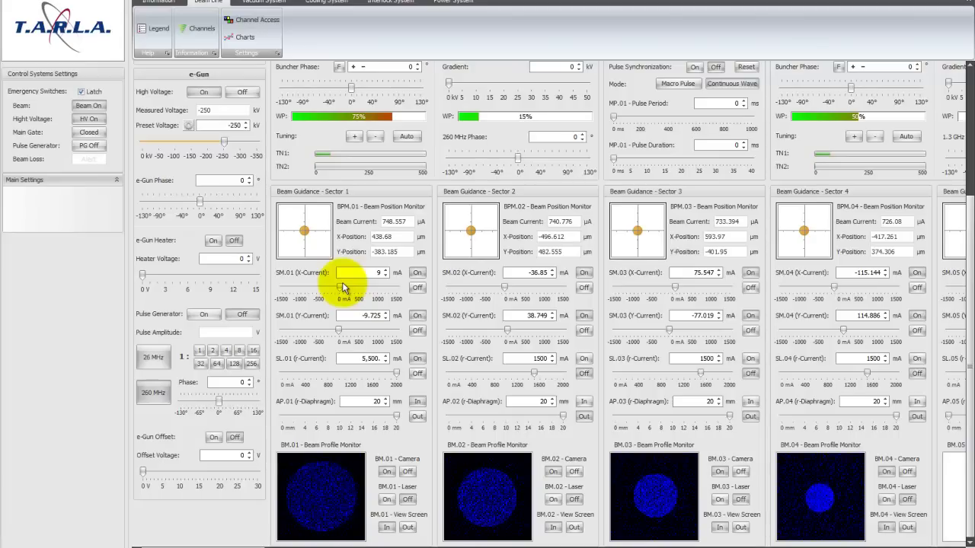
mouse_move(341, 290)
mouse_down()
mouse_move(353, 293)
mouse_move(342, 292)
mouse_up()
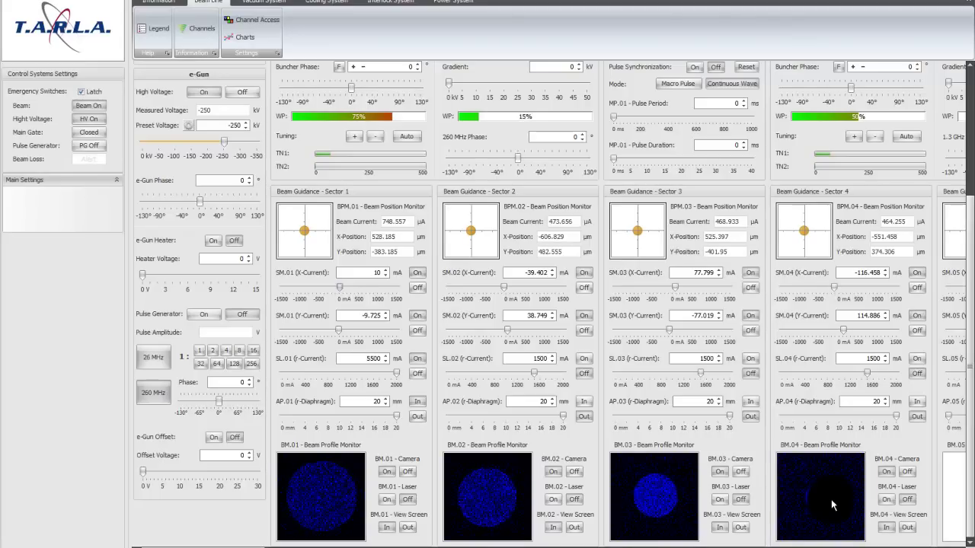
Raise the SM.01 X-Current sharply to deflect the beam, and acknowledge the beam loss alert.
drag(340, 288, 371, 287)
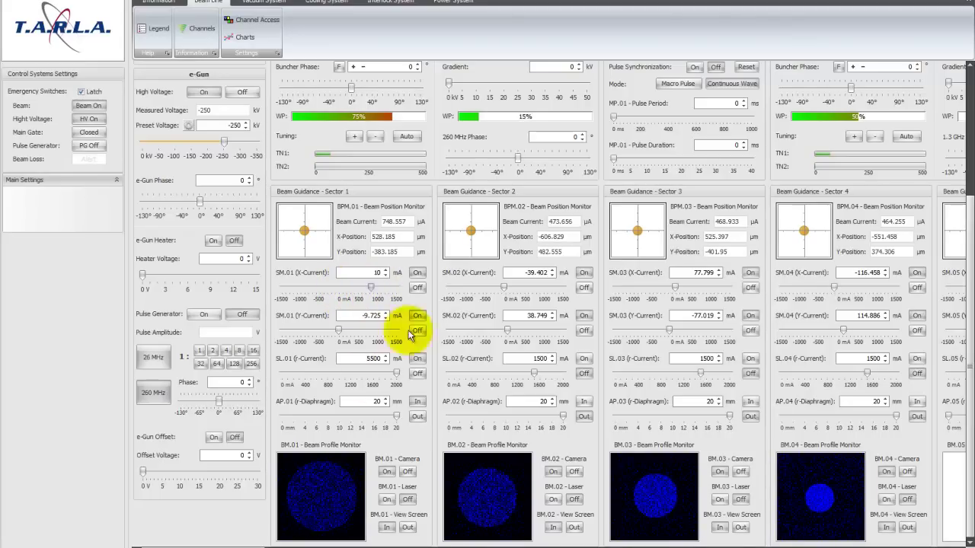
click(789, 484)
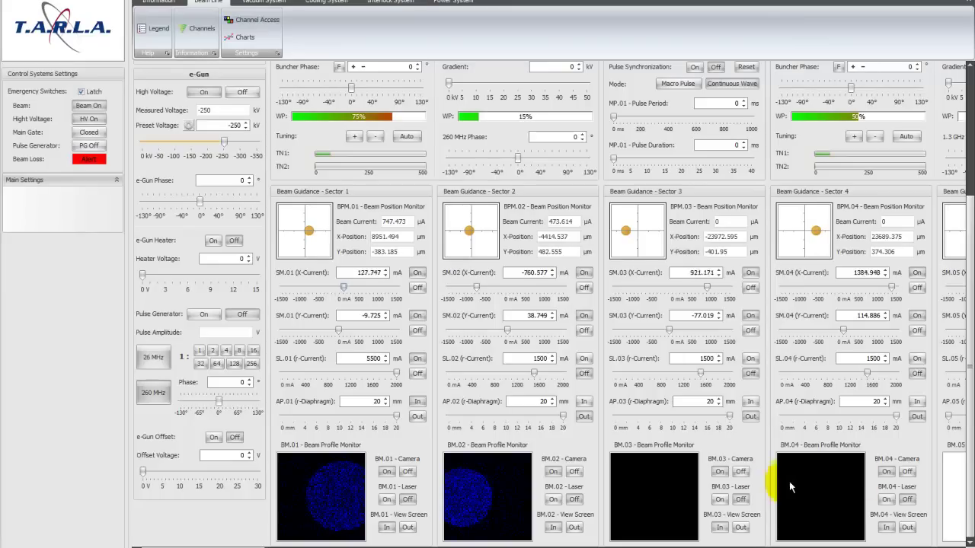
click(91, 160)
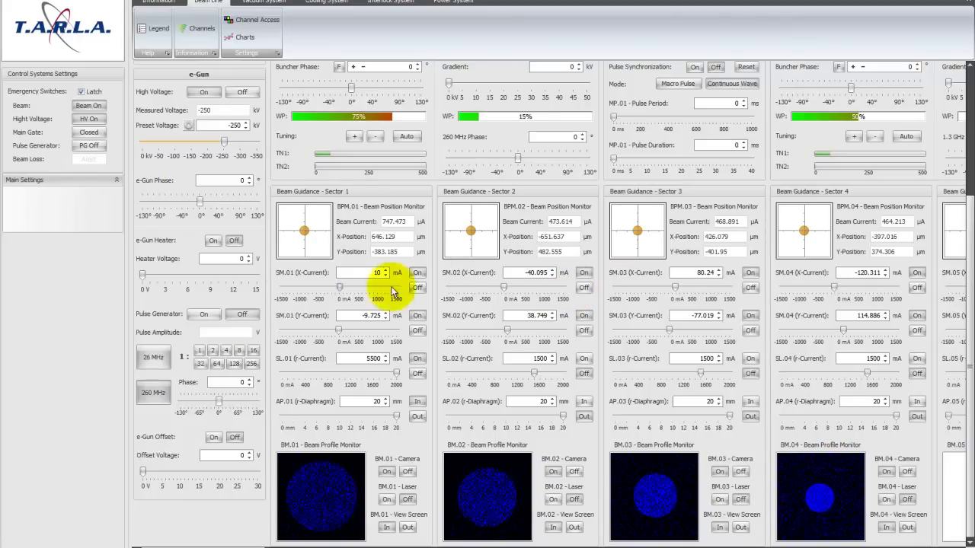
Switch the SM.01 and SM.02 X and Y steering magnets off and back on.
click(584, 289)
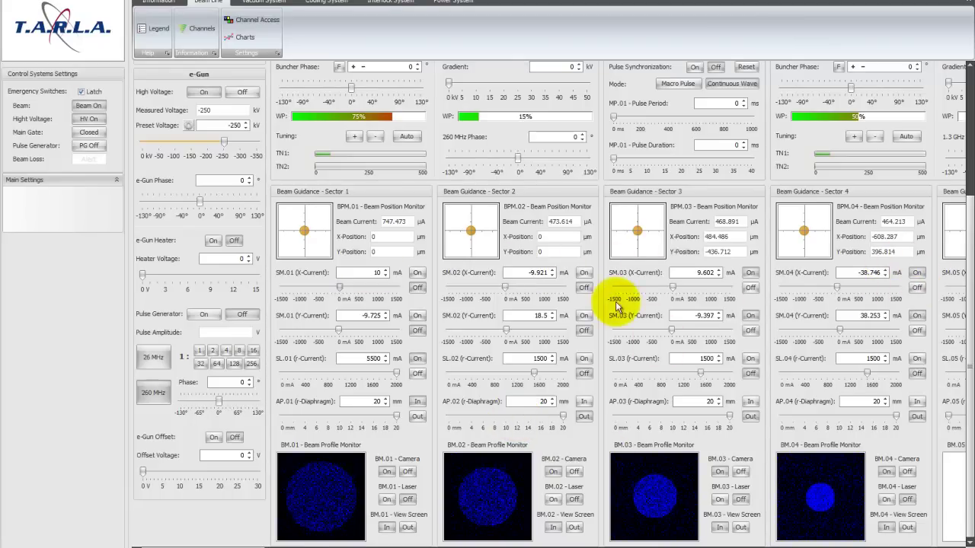
click(583, 274)
click(584, 317)
click(417, 317)
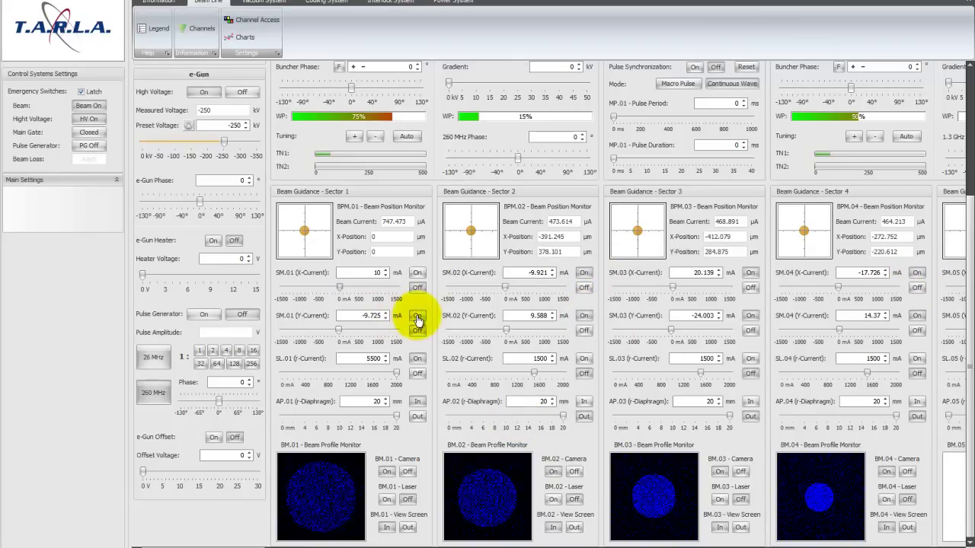
click(417, 276)
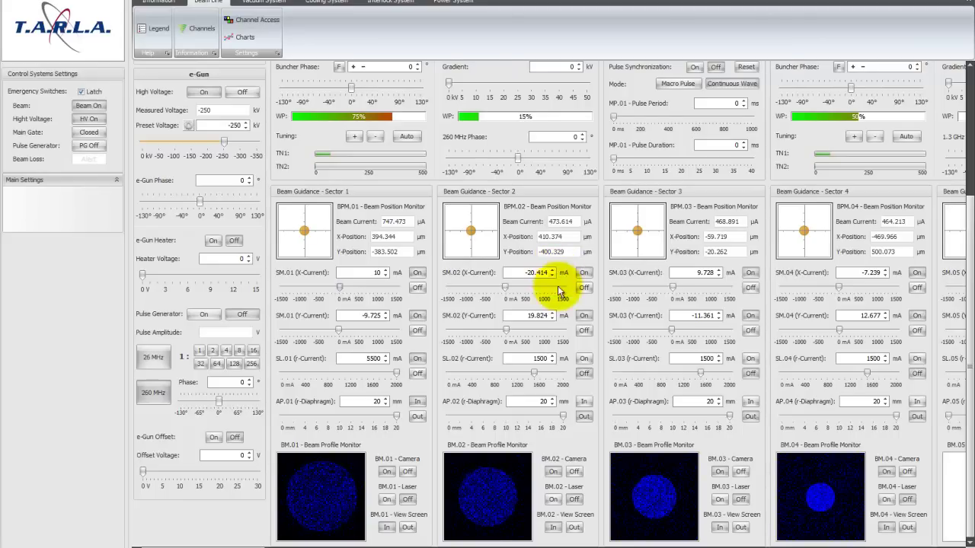
Set the SM.01 Y-Current in Sector 1 to 10 mA.
drag(971, 259, 972, 122)
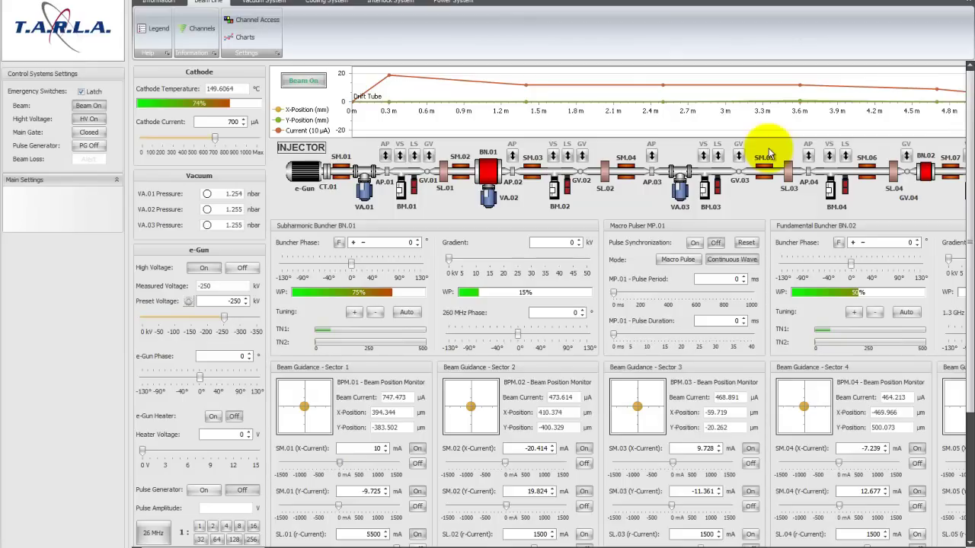
drag(967, 265, 966, 350)
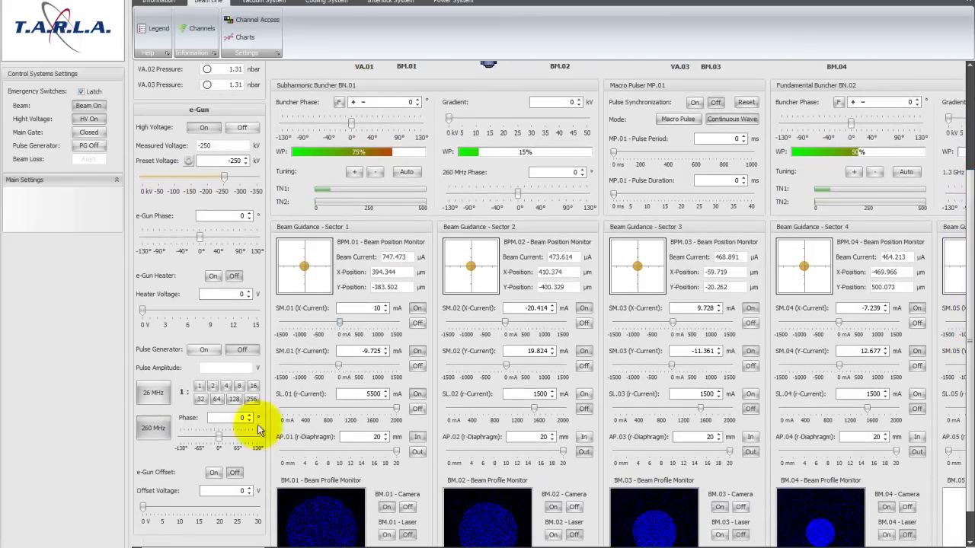
drag(959, 272, 958, 267)
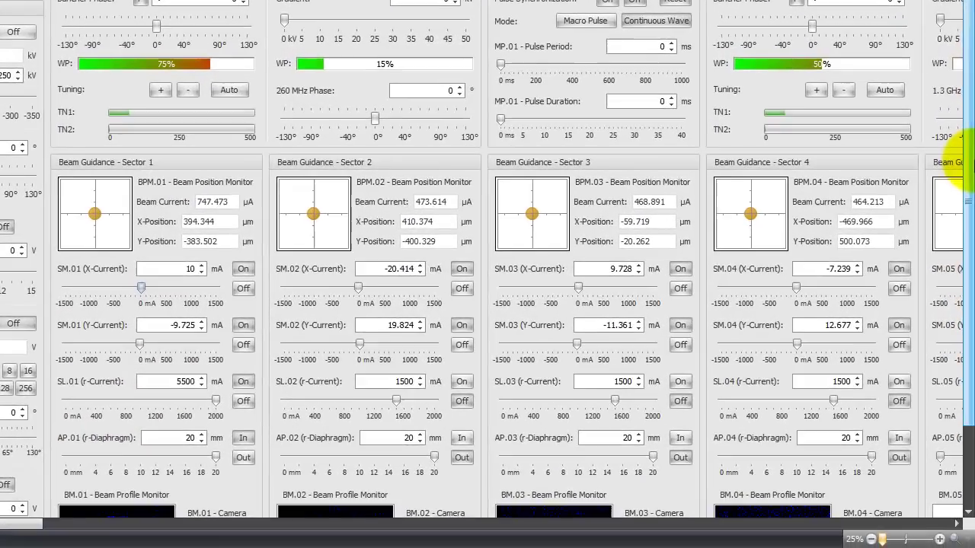
drag(962, 162, 964, 54)
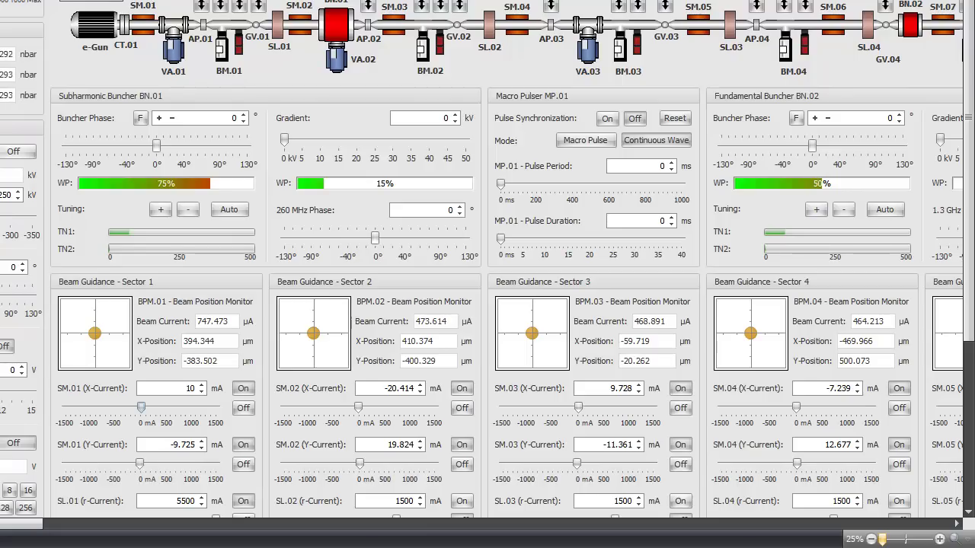
drag(139, 465, 142, 465)
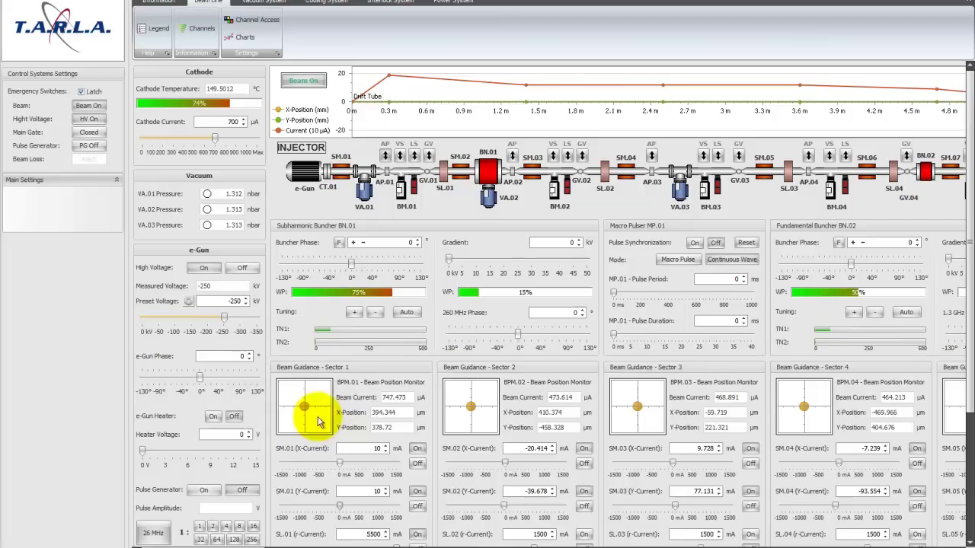
Shift the SM.01 X-Current of Sector 1 and bring it to 9 mA.
drag(340, 463, 347, 466)
drag(348, 466, 347, 464)
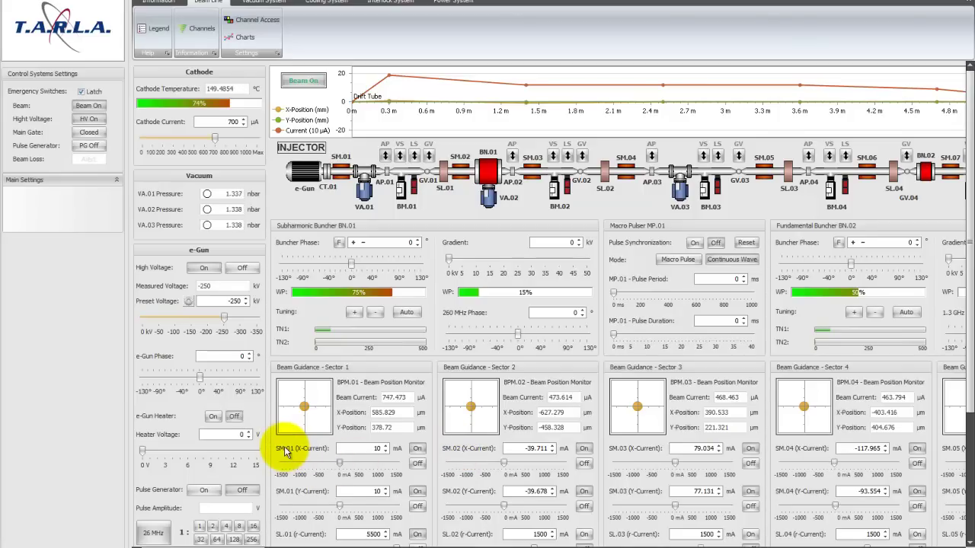
click(376, 450)
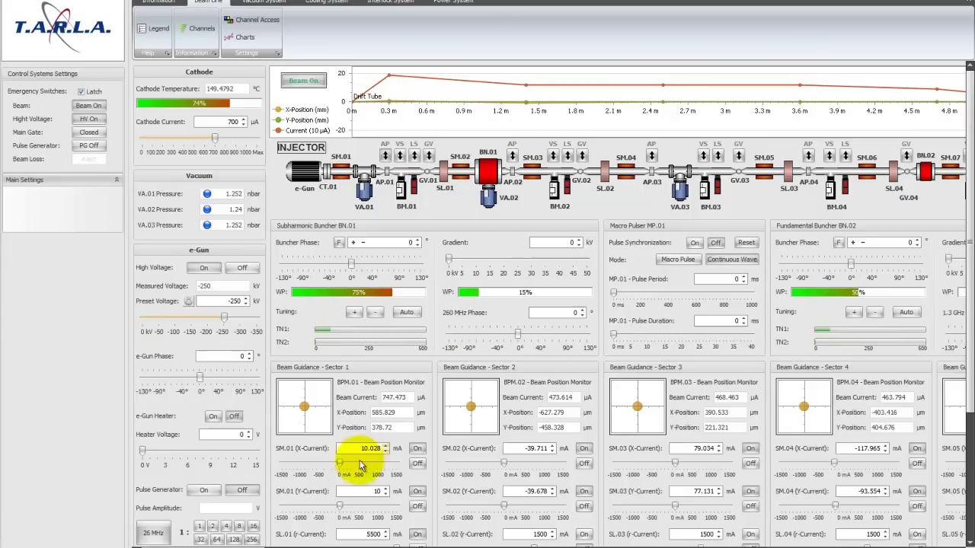
drag(339, 465, 356, 462)
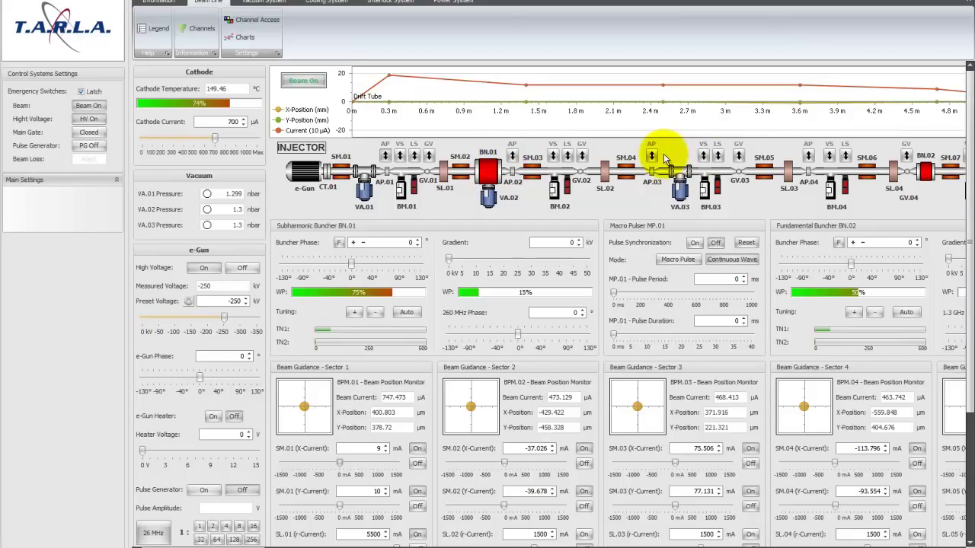
Insert the AP.02 diaphragm in Beam Guidance Sector 2.
scroll(966, 191, down, 1)
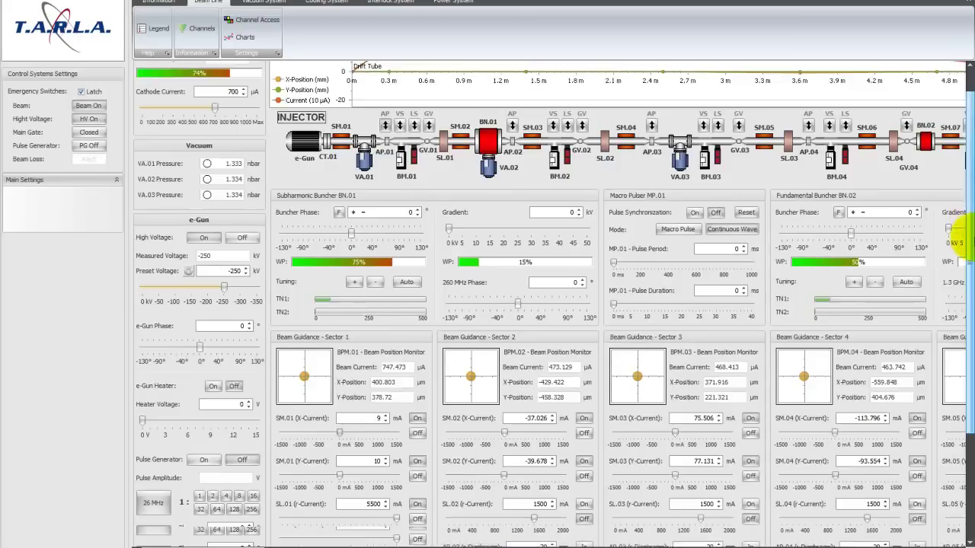
drag(961, 229, 957, 283)
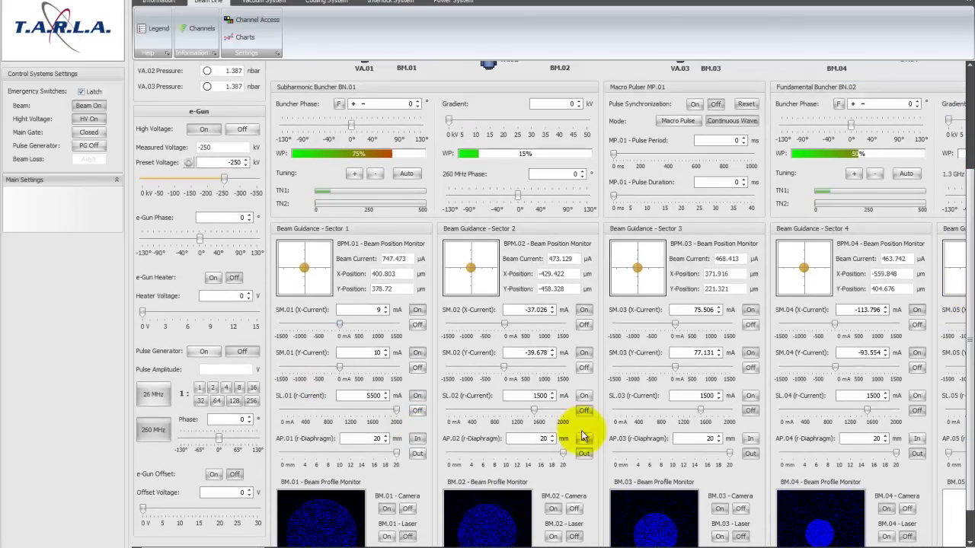
drag(971, 416, 914, 319)
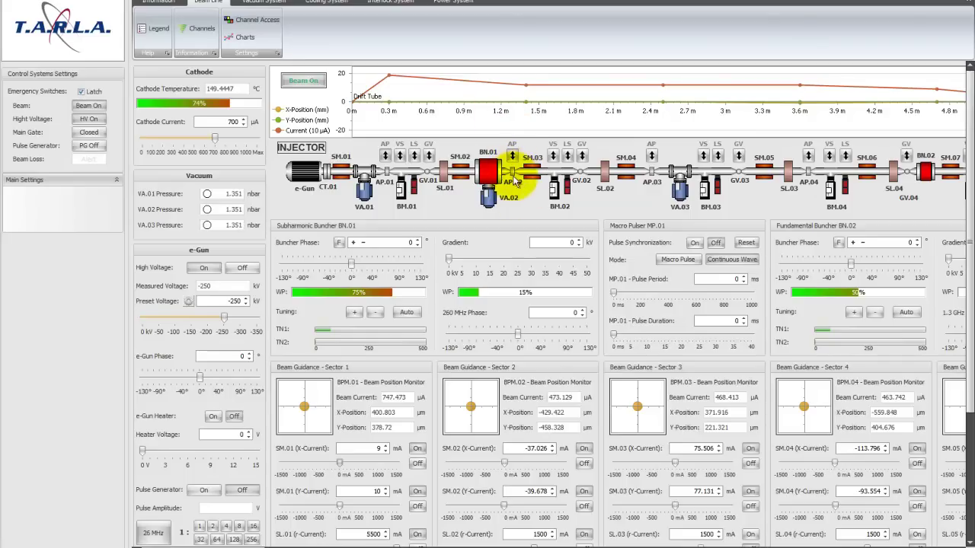
drag(963, 203, 966, 265)
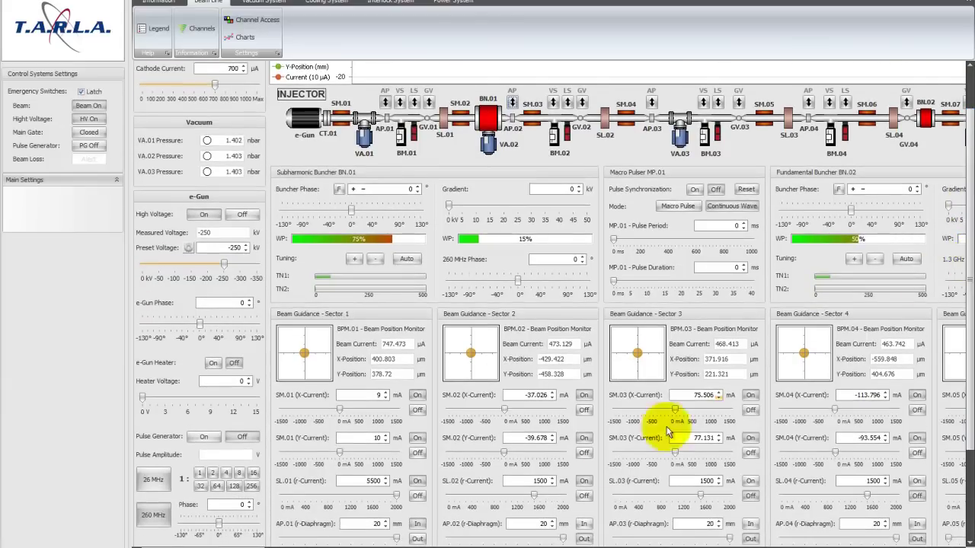
click(585, 526)
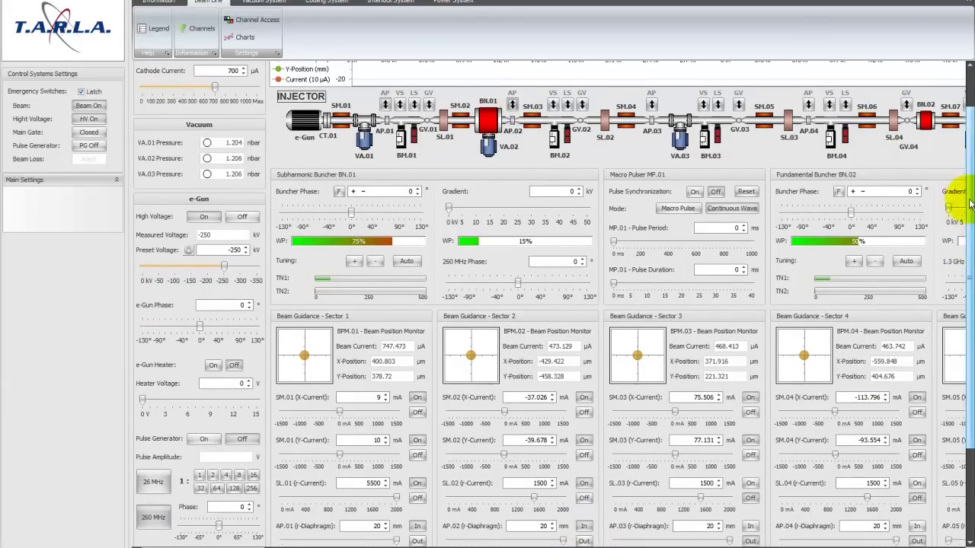
Operate the GV.01 gate valve, and close and reopen the GV.03 gate valve on the injector beam line.
scroll(957, 191, up, 2)
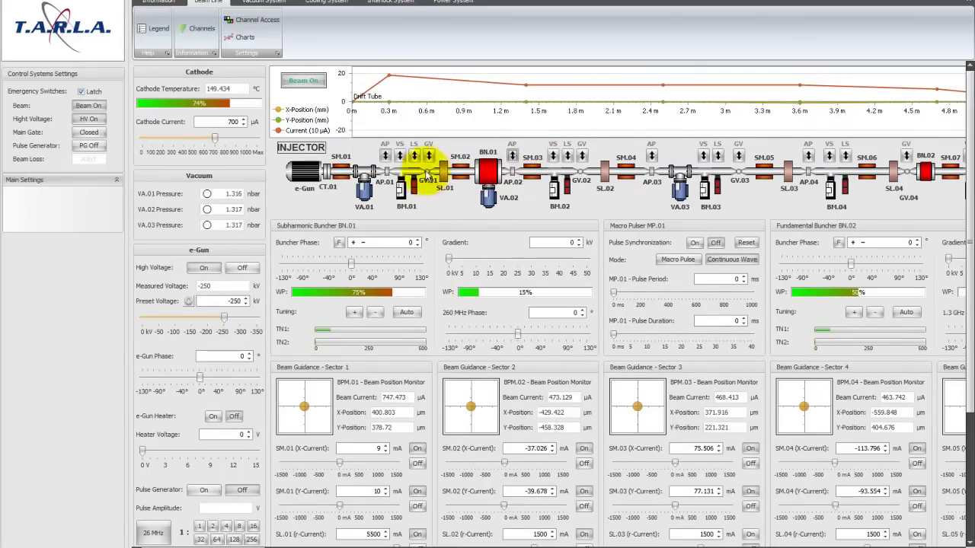
click(430, 156)
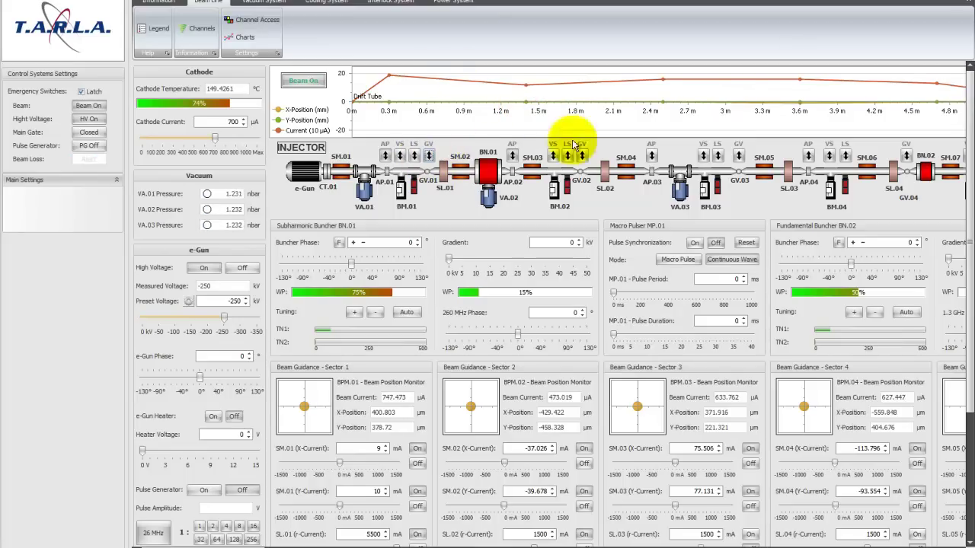
click(738, 156)
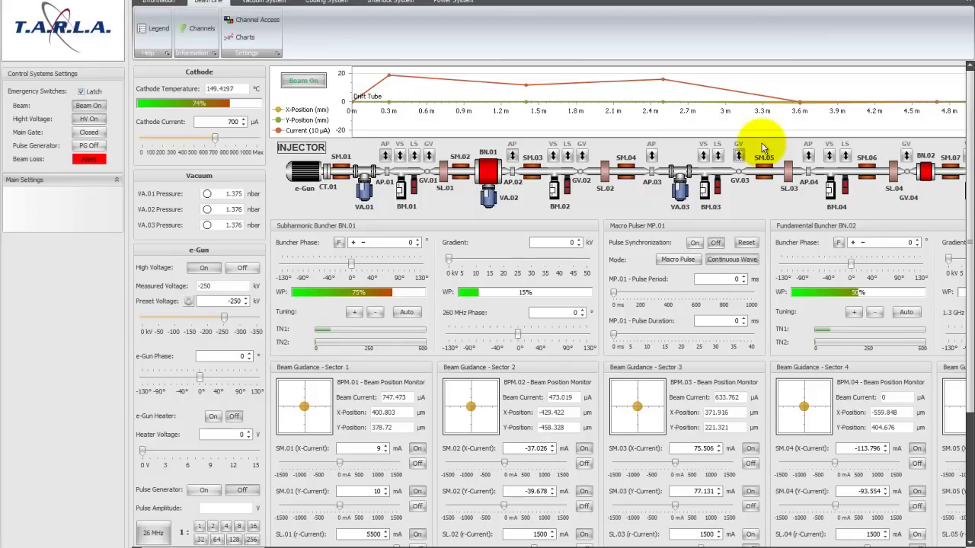
click(740, 157)
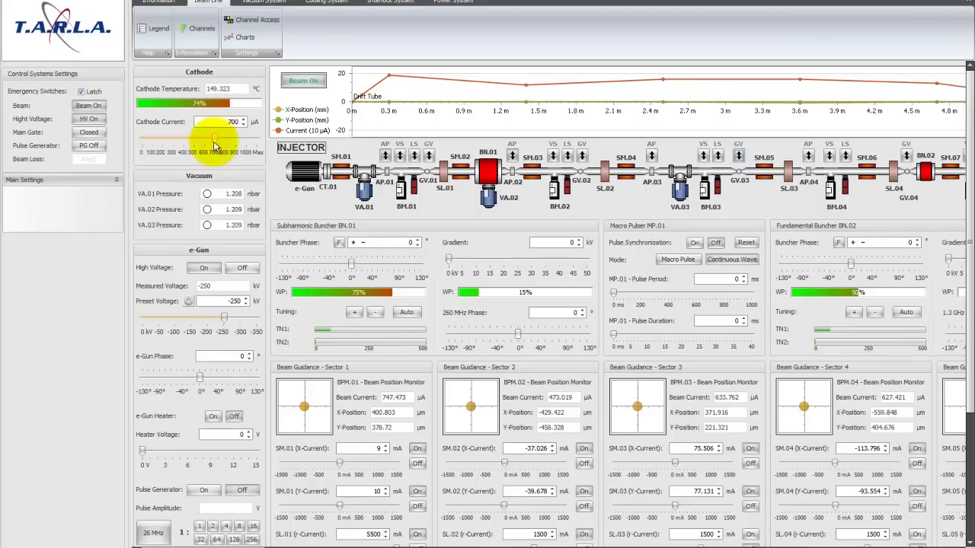
Raise the cathode current to 1005 µA and set the SM.01 X-Current of Sector 1 to 10 mA.
drag(217, 141, 222, 140)
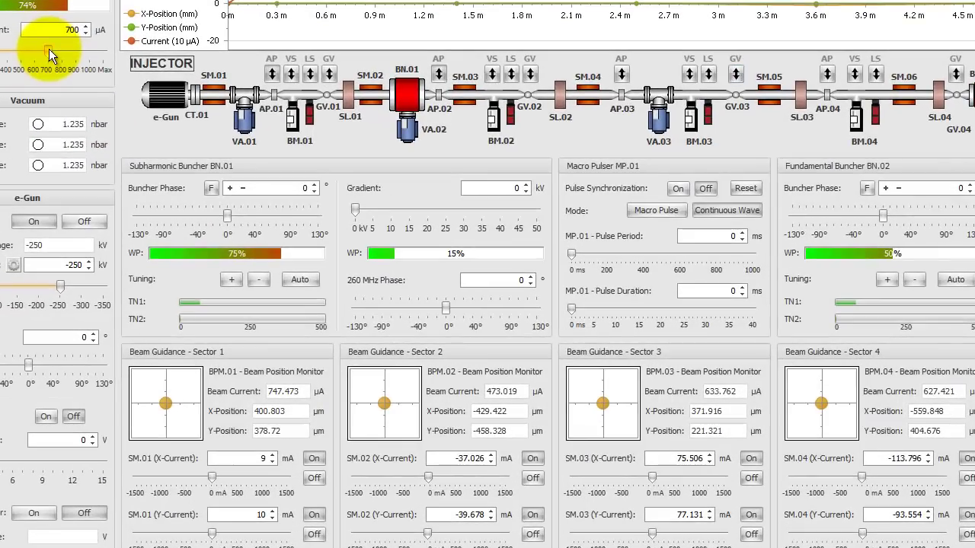
drag(58, 53, 90, 55)
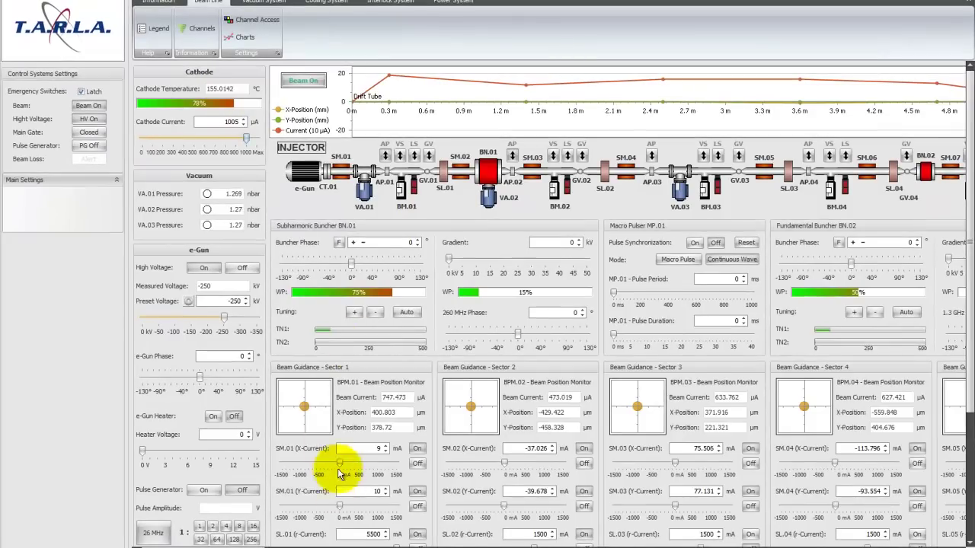
mouse_move(348, 461)
mouse_down()
mouse_move(355, 467)
mouse_move(348, 462)
mouse_up()
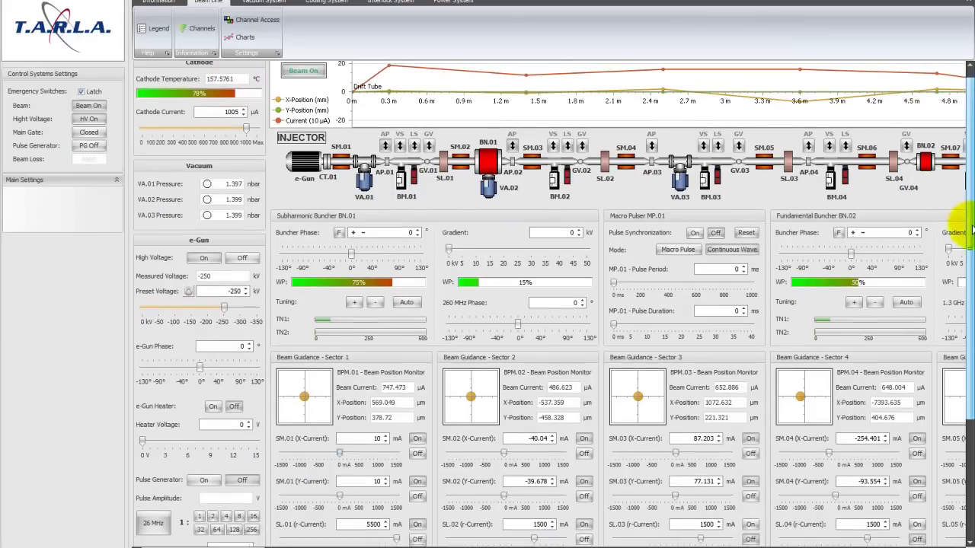
Switch the e-Gun high voltage off and back on.
drag(971, 222, 958, 302)
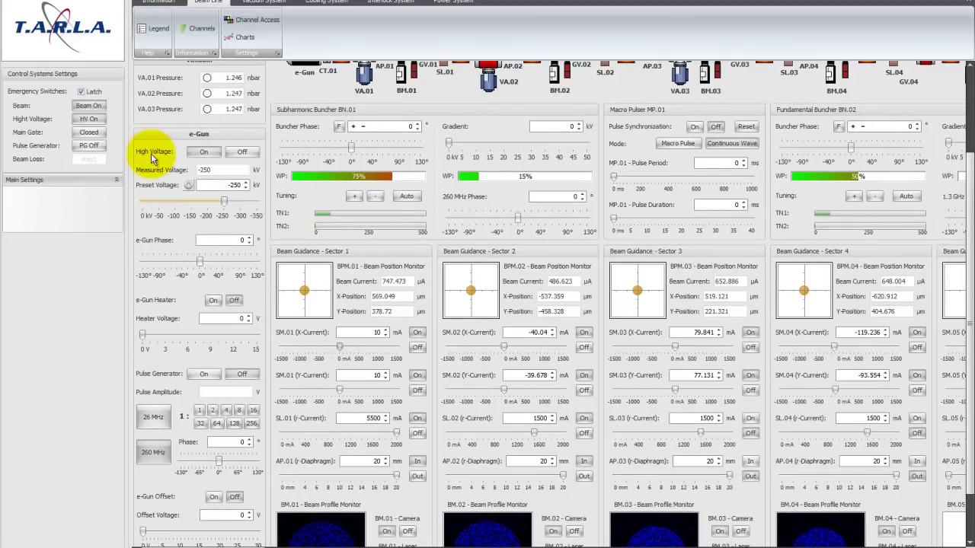
click(242, 153)
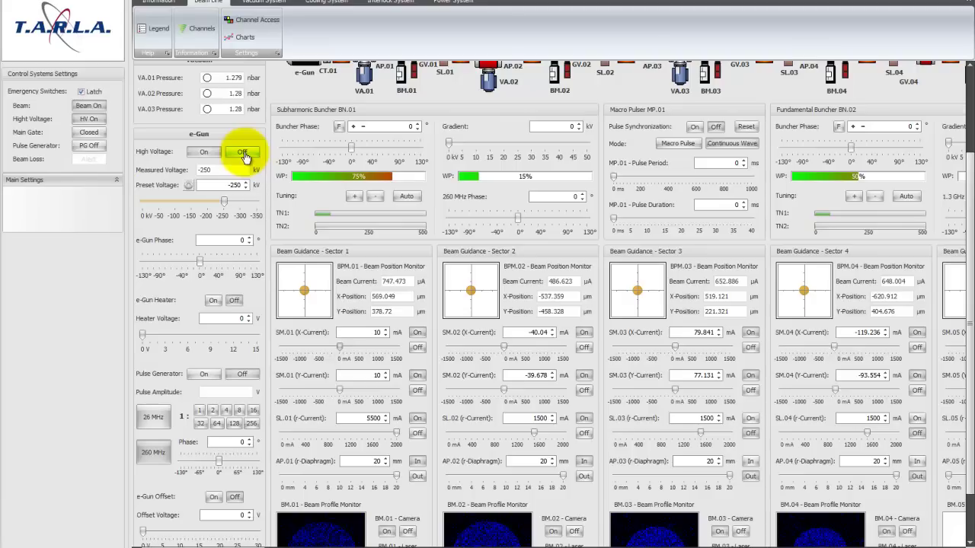
click(196, 153)
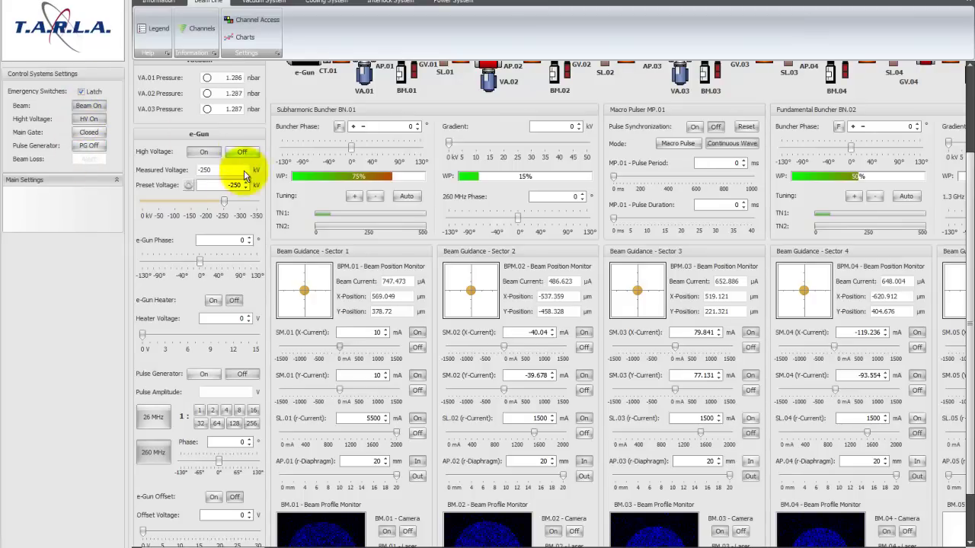
Raise the e-Gun preset voltage to -327 kV with the high voltage on, and lower it to -80 kV.
drag(224, 202, 249, 202)
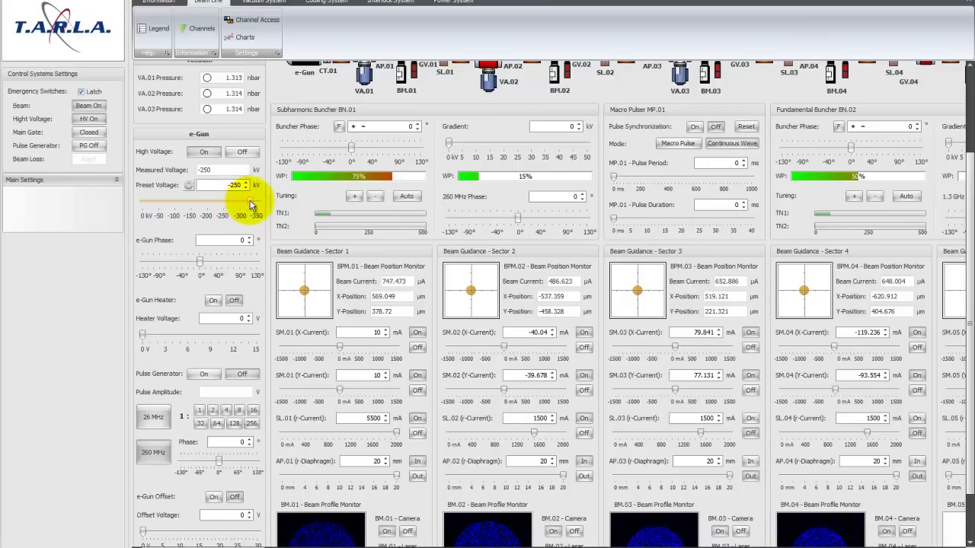
click(204, 153)
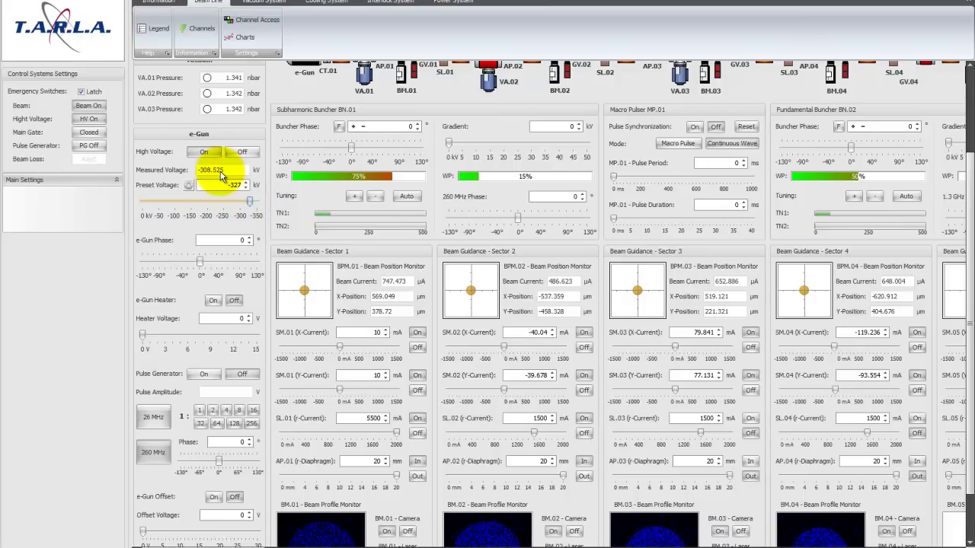
drag(250, 202, 168, 201)
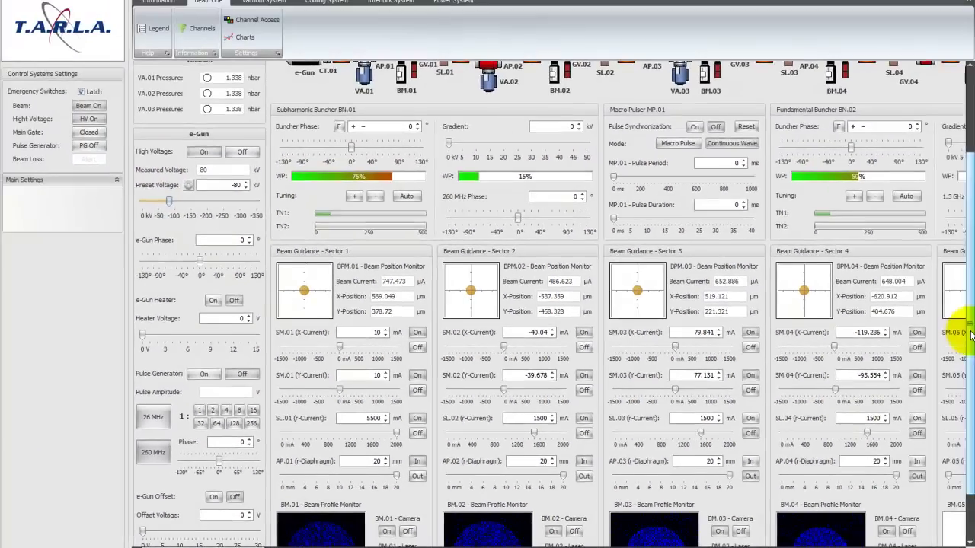
Look over the whole beam line, from the injector through the FEL sections to the far end and back, using the overview map.
scroll(964, 335, down, 2)
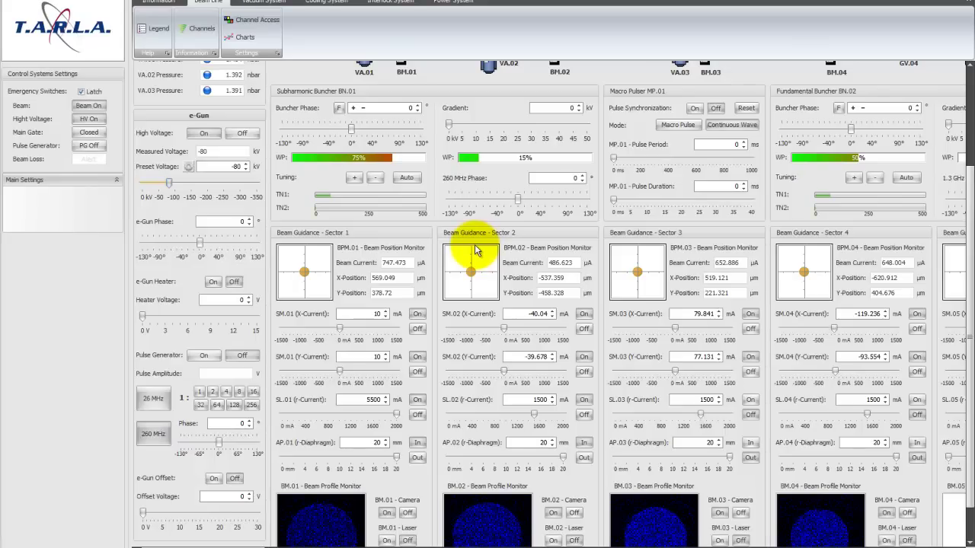
drag(965, 276, 966, 222)
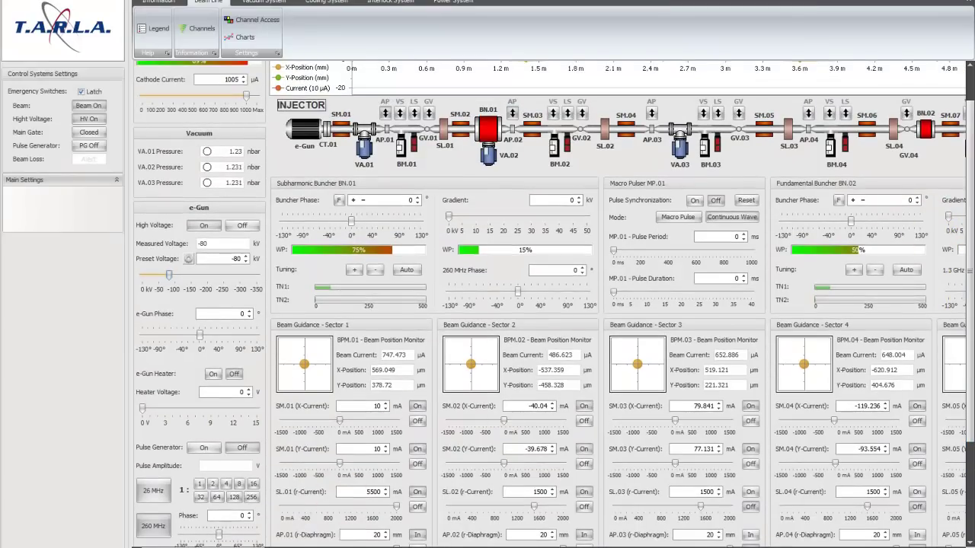
drag(220, 546, 242, 545)
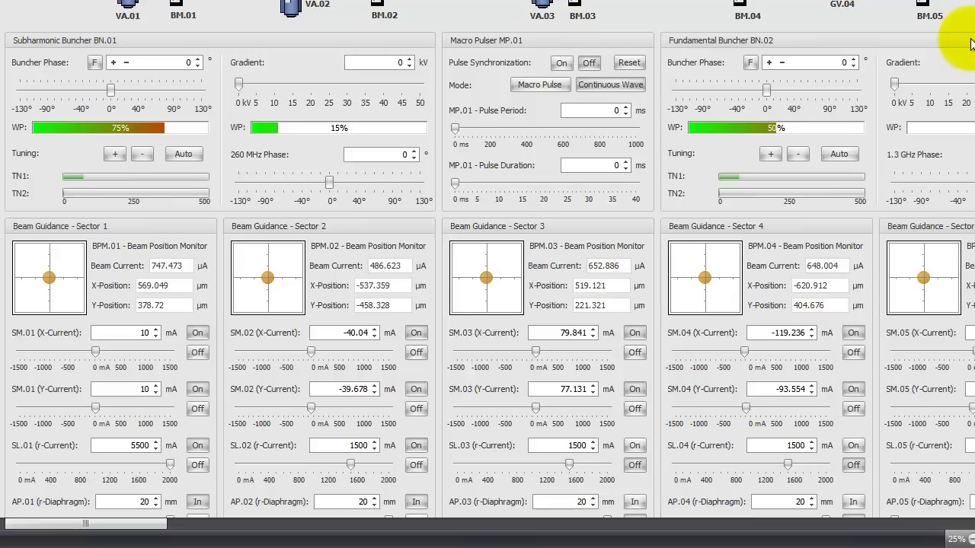
drag(96, 524, 68, 533)
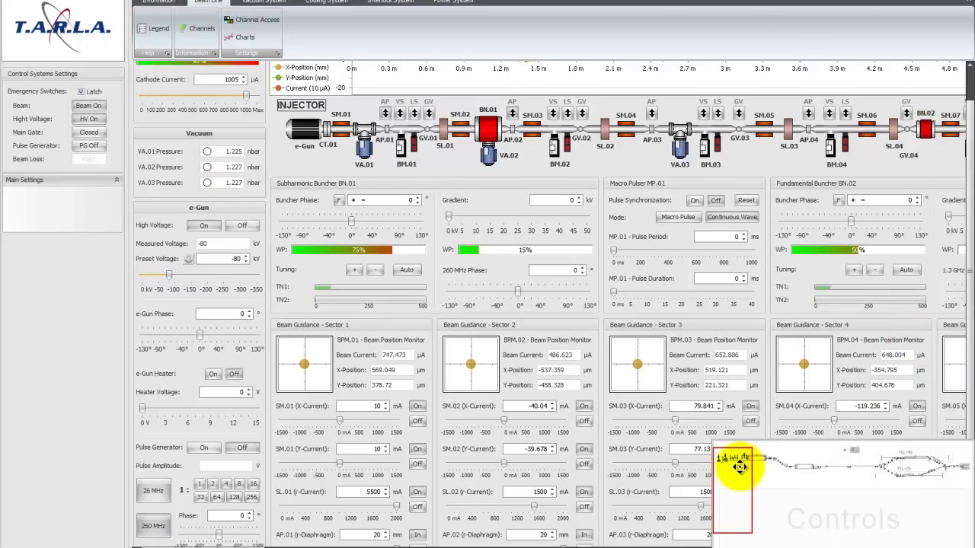
scroll(737, 459, up, 1)
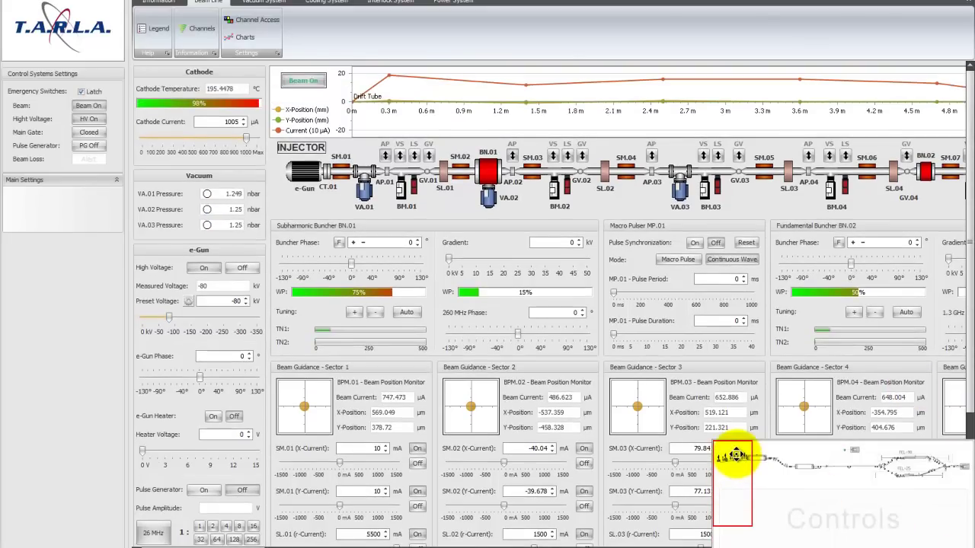
drag(737, 455, 952, 457)
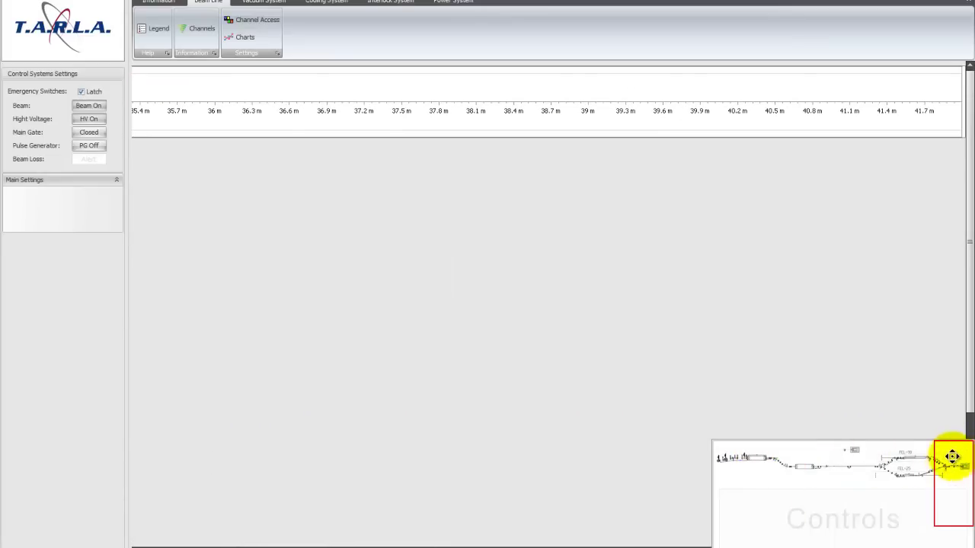
click(739, 457)
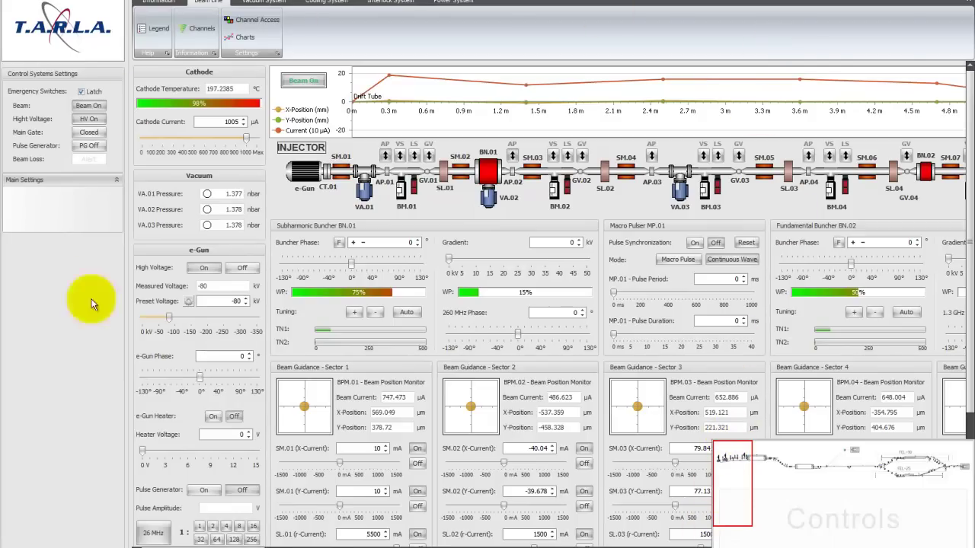
click(735, 490)
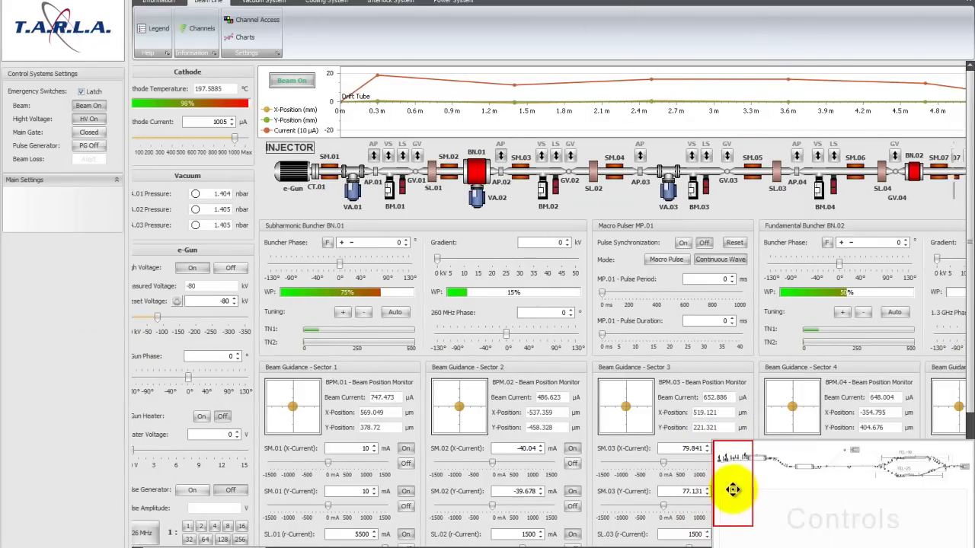
drag(739, 488, 959, 461)
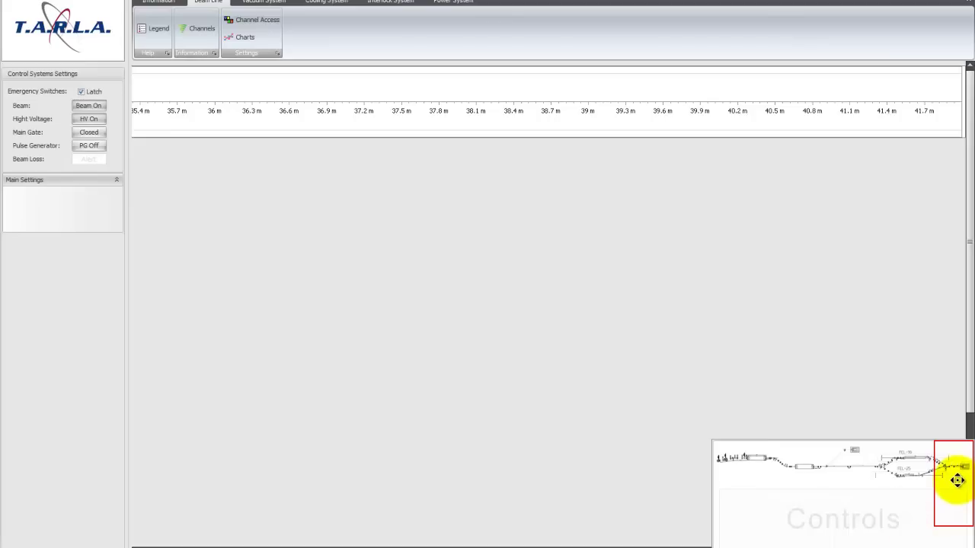
drag(957, 480, 908, 470)
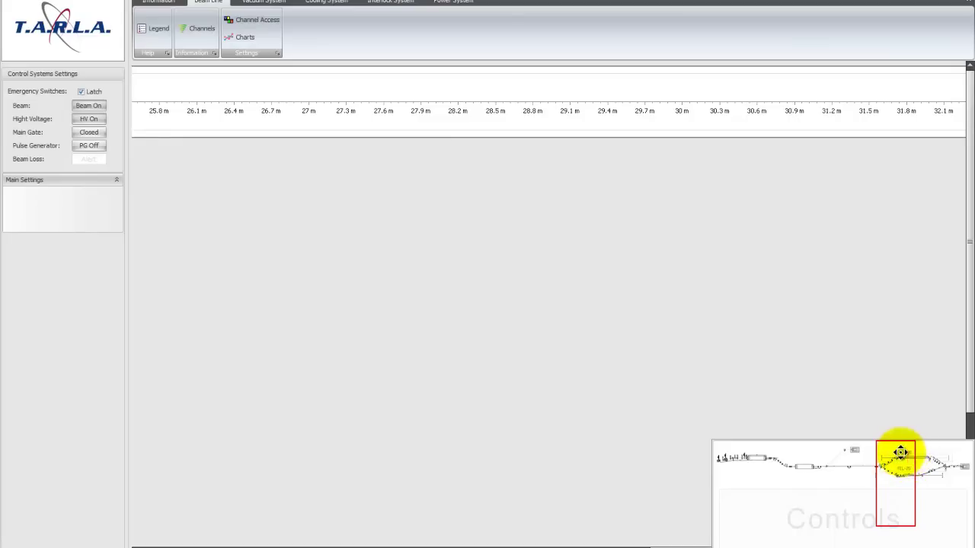
drag(898, 482, 734, 478)
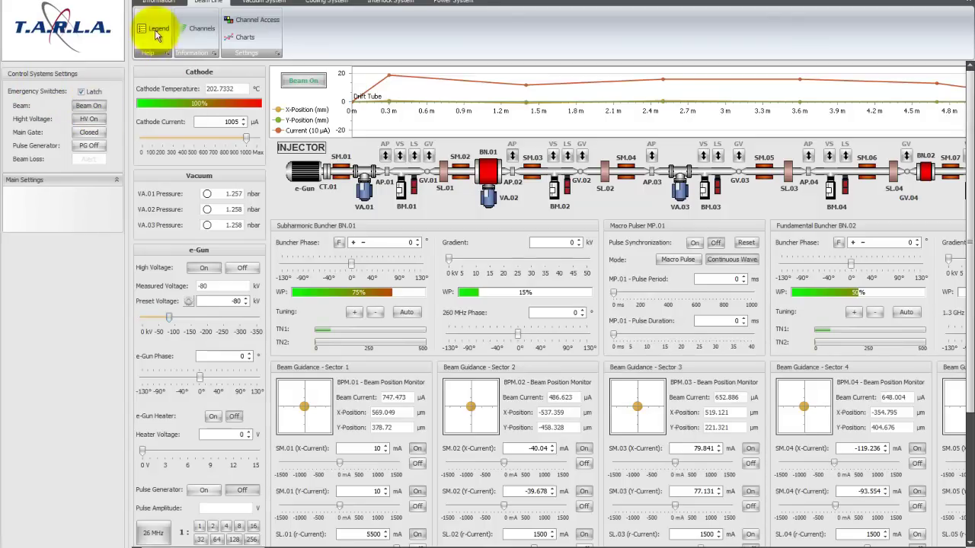
Check the chart update interval in the chart settings and close them.
click(247, 37)
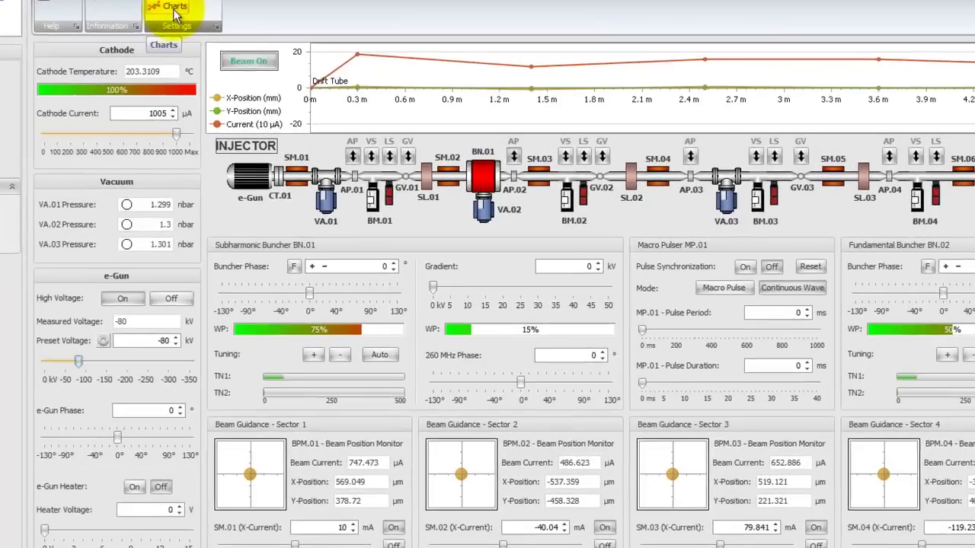
click(174, 12)
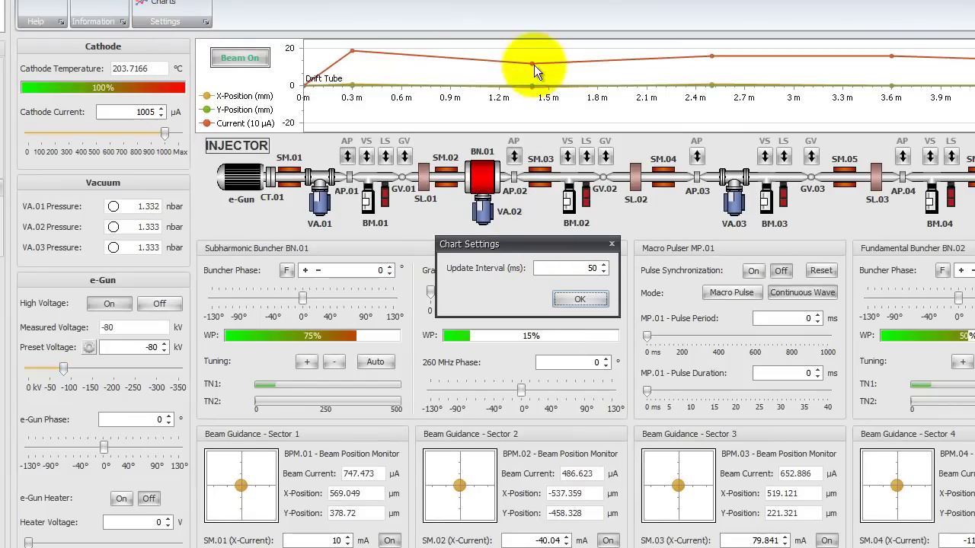
click(612, 246)
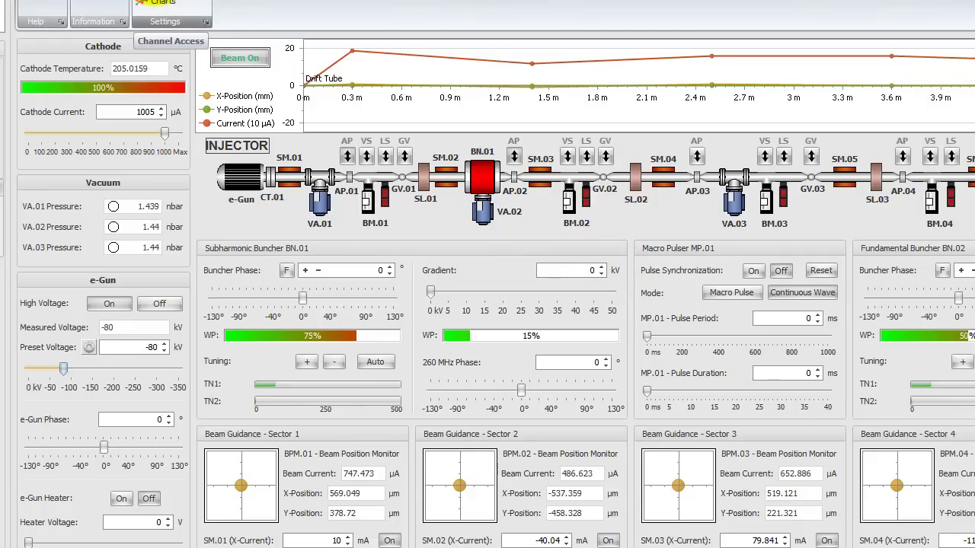
Review the available channel access providers, pick ChannelAccess.EPICS in the list and close the selector without applying.
click(164, 11)
click(493, 326)
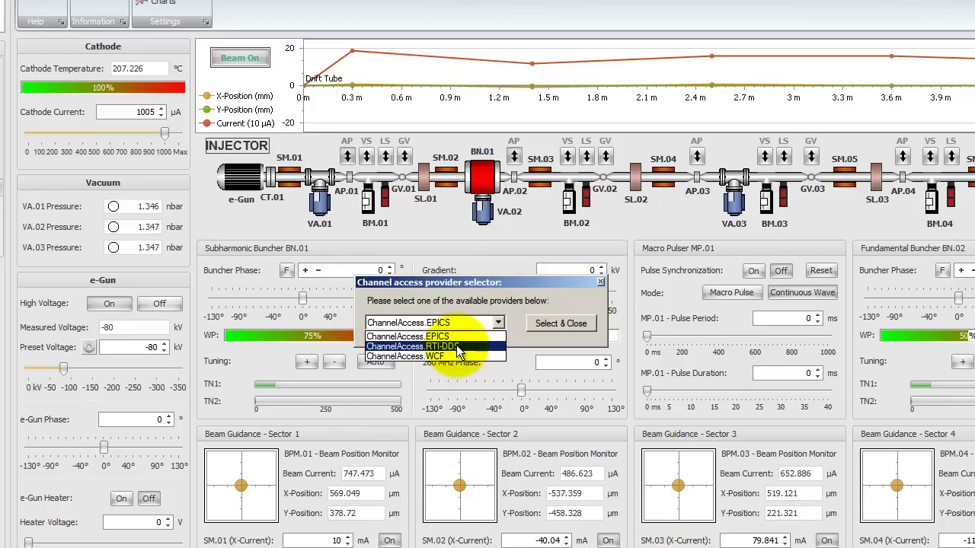
click(460, 338)
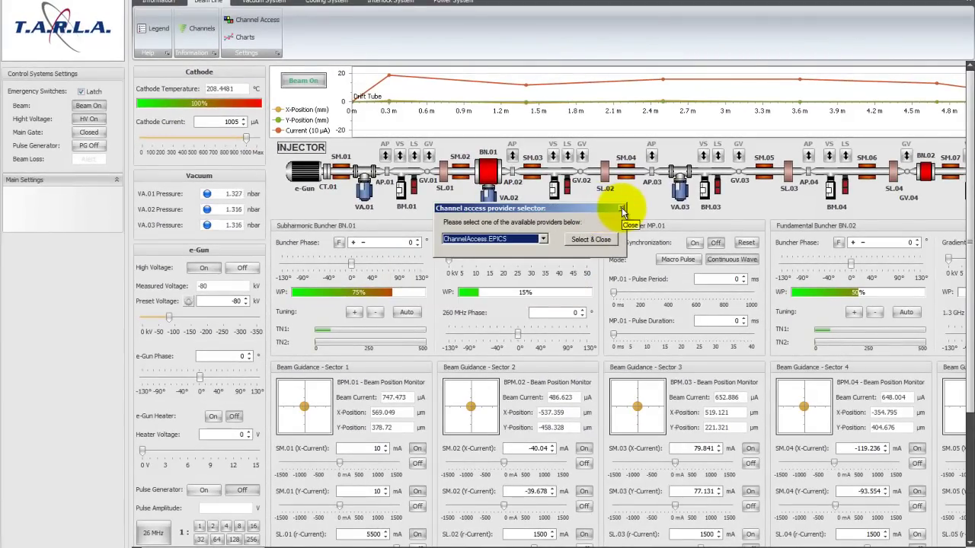
click(622, 209)
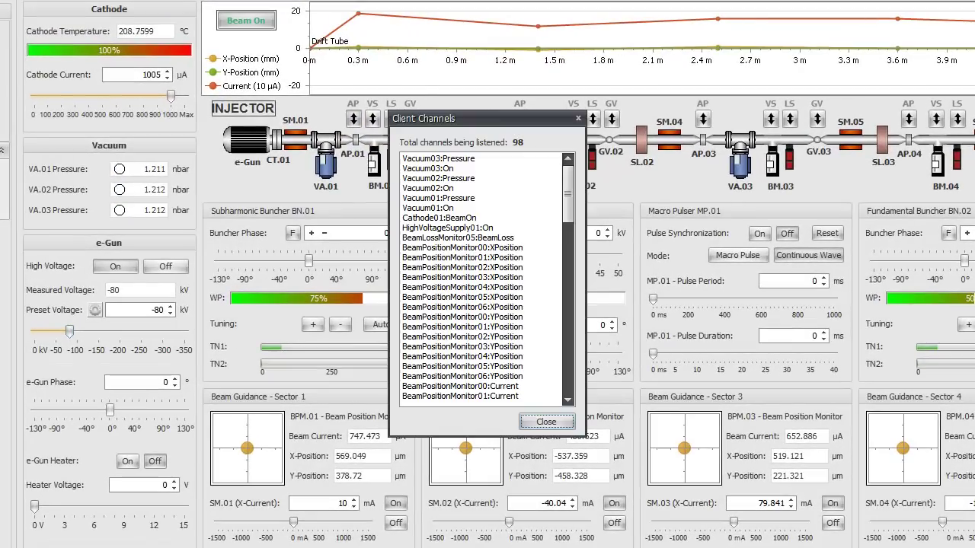
Examine the list of client channels being listened to, close it, reopen it for a second look and close it again.
mouse_move(569, 183)
mouse_down()
mouse_move(572, 377)
mouse_move(575, 174)
mouse_up()
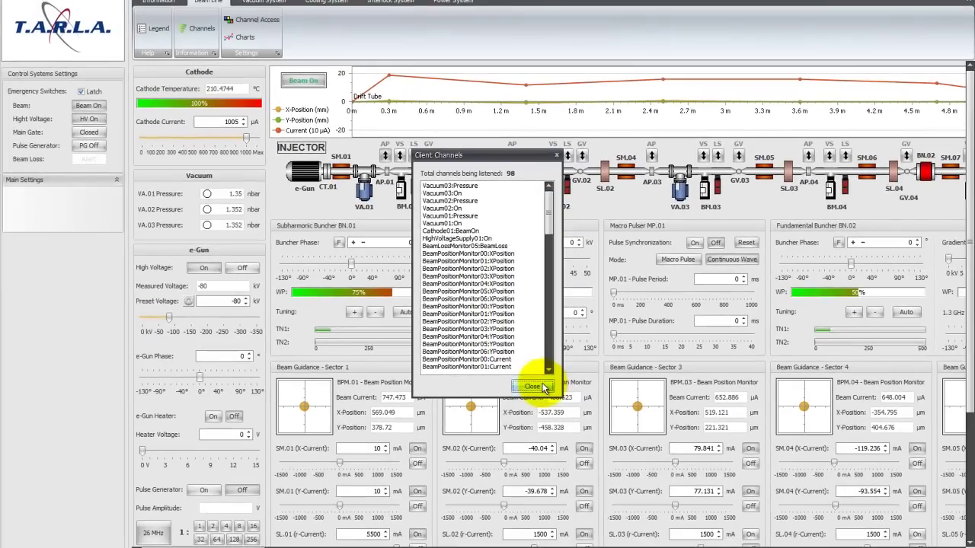
click(532, 387)
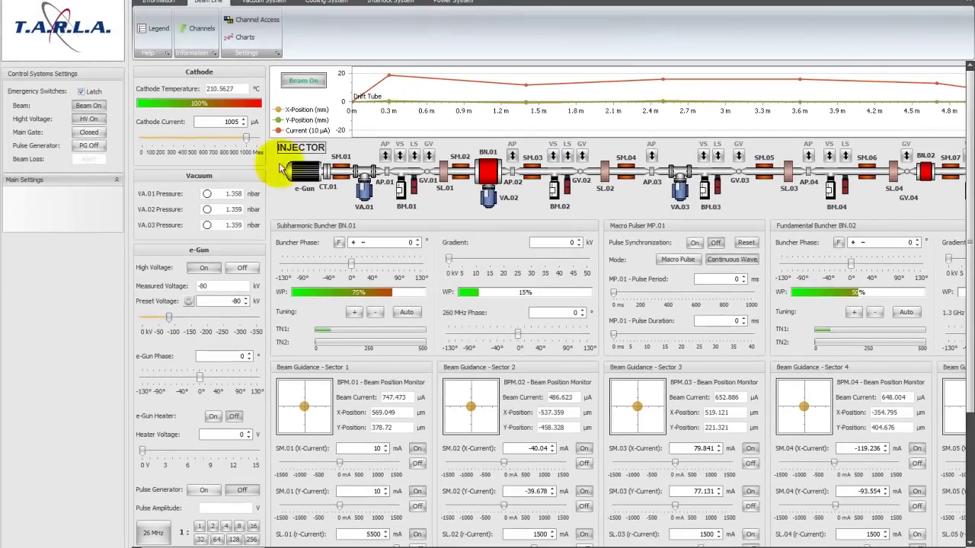
click(202, 30)
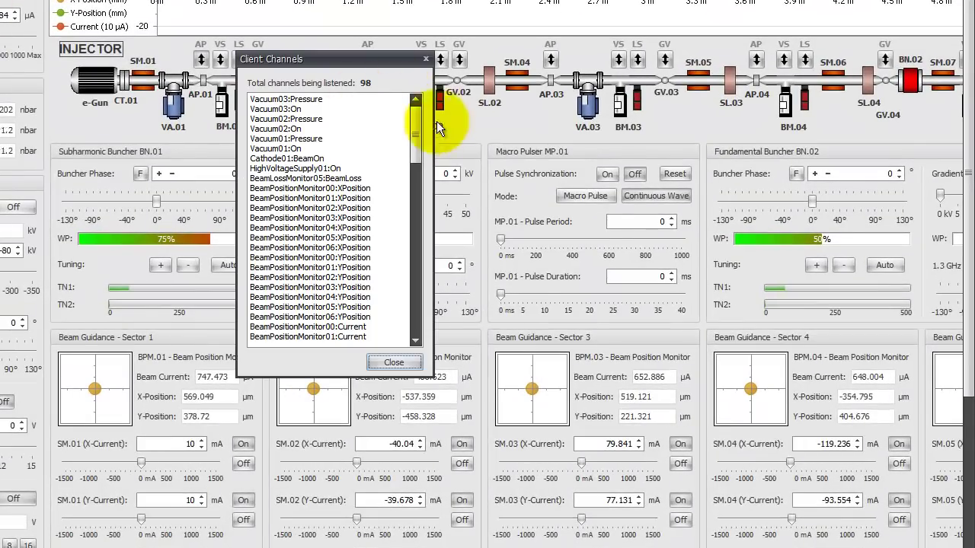
mouse_move(416, 127)
mouse_down()
mouse_move(418, 309)
mouse_move(418, 112)
mouse_up()
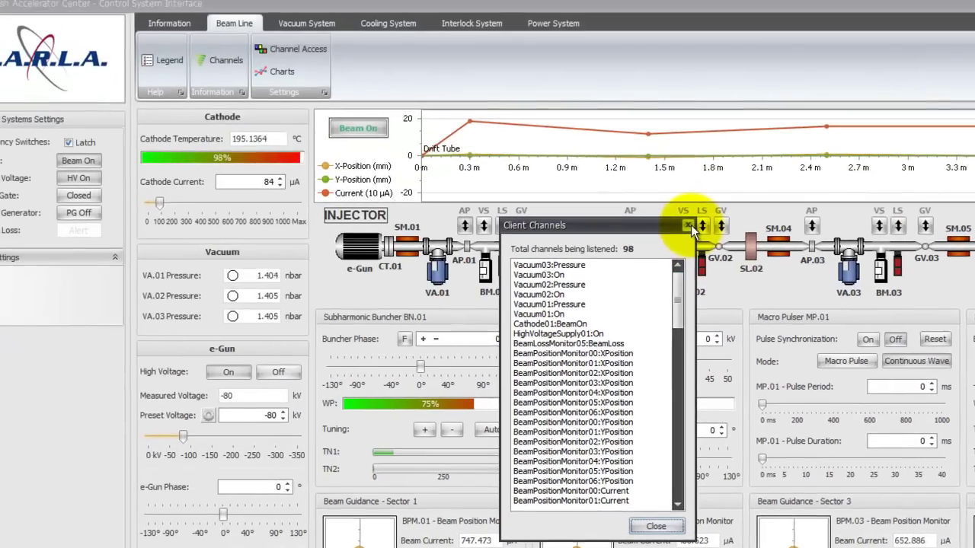
click(689, 226)
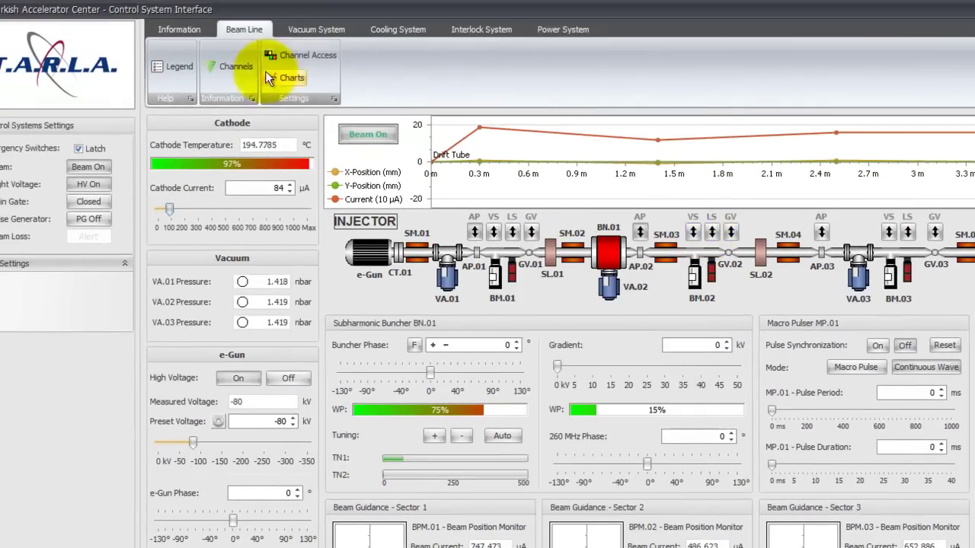
Open the machine labels legend explaining the beam line abbreviations.
click(152, 62)
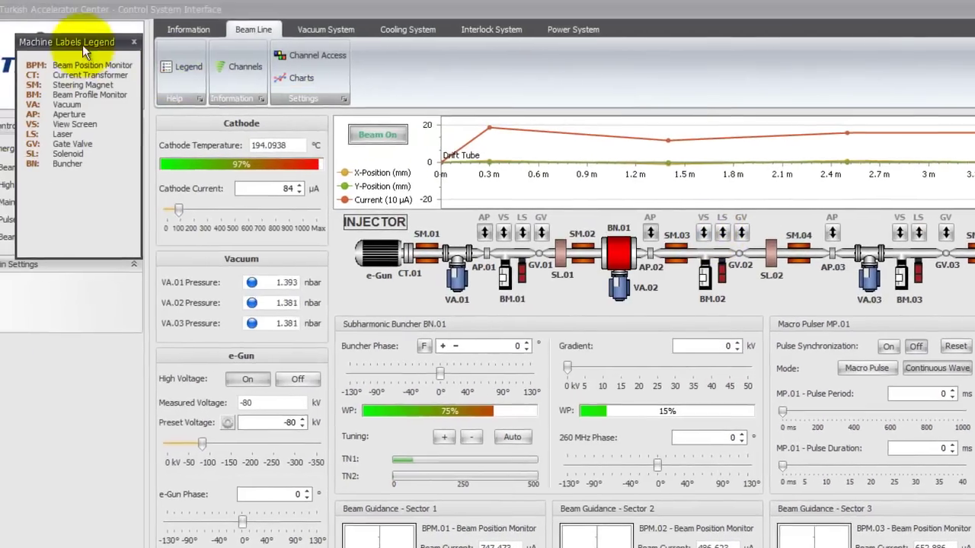